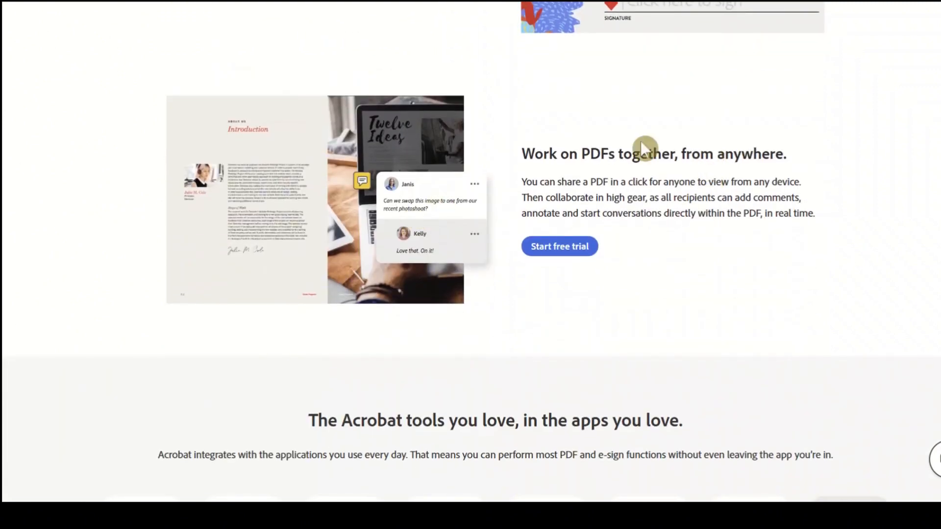
# Look through the Acrobat Pro free trial page, including its integrations, pricing offer and frequently asked questions
pyautogui.scroll(-6, 656, 195)
pyautogui.scroll(-15, 656, 195)
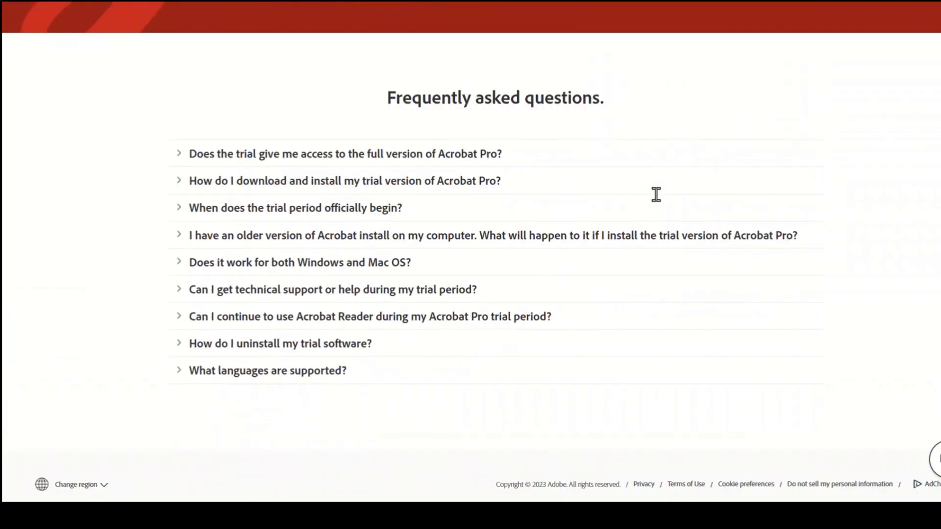
pyautogui.scroll(11, 656, 194)
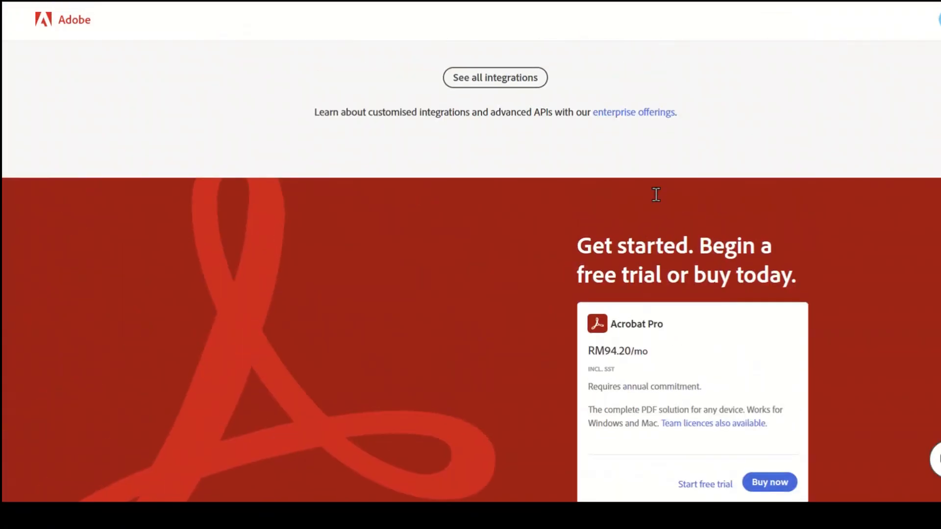
pyautogui.scroll(6, 656, 195)
pyautogui.scroll(-11, 656, 195)
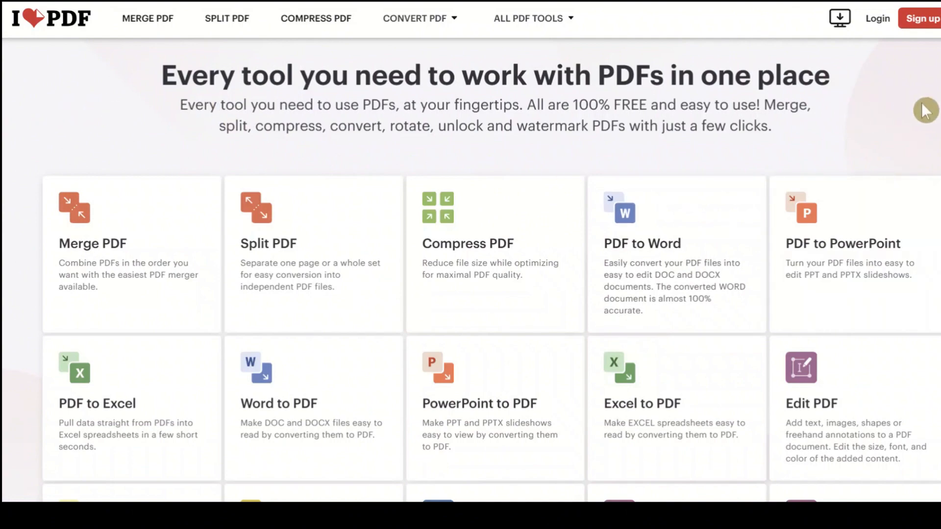
# Look through the full range of PDF tools offered on the iLovePDF home page
pyautogui.scroll(-15, 925, 110)
pyautogui.scroll(8, 925, 111)
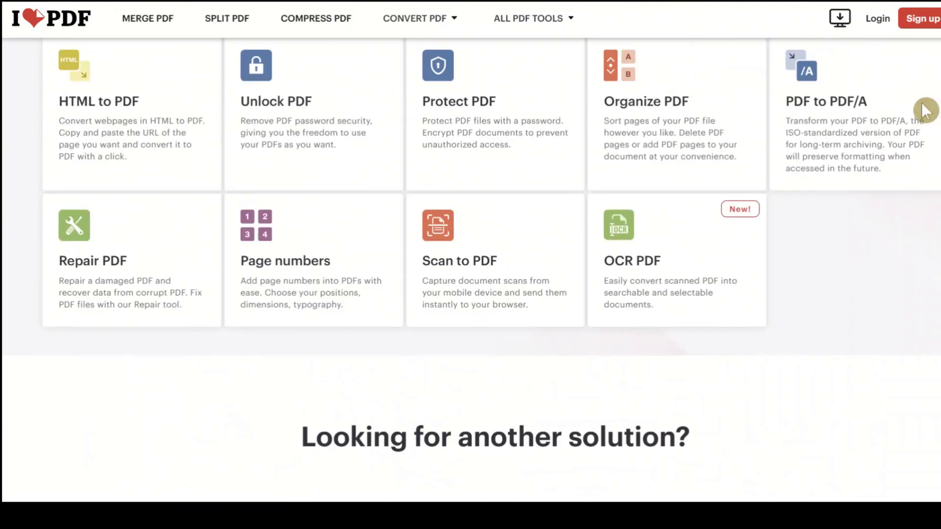
pyautogui.scroll(12, 925, 111)
pyautogui.scroll(-6, 925, 111)
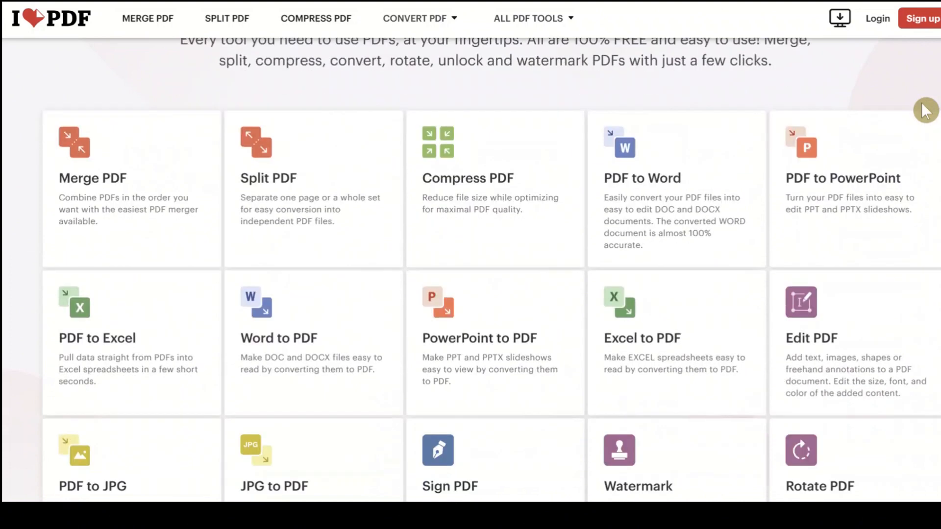
pyautogui.scroll(-2, 923, 112)
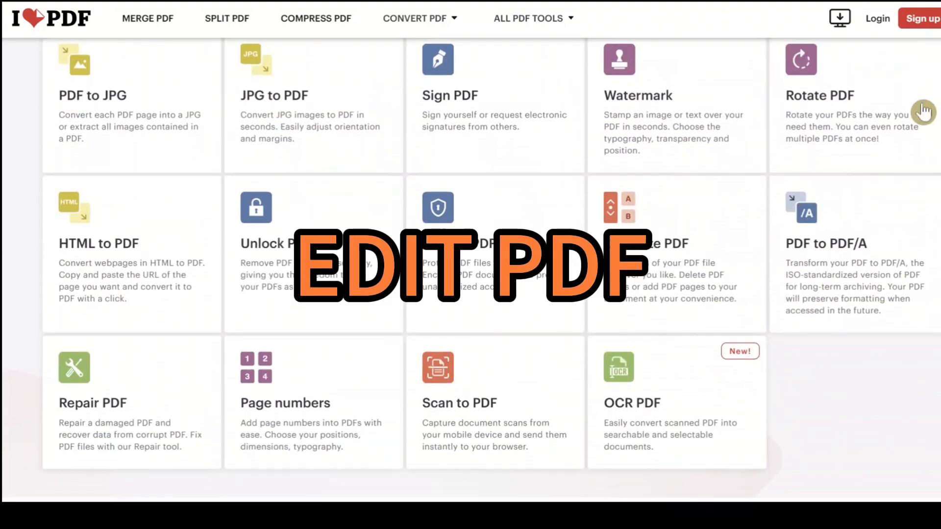
pyautogui.scroll(5, 923, 230)
pyautogui.scroll(4, 922, 235)
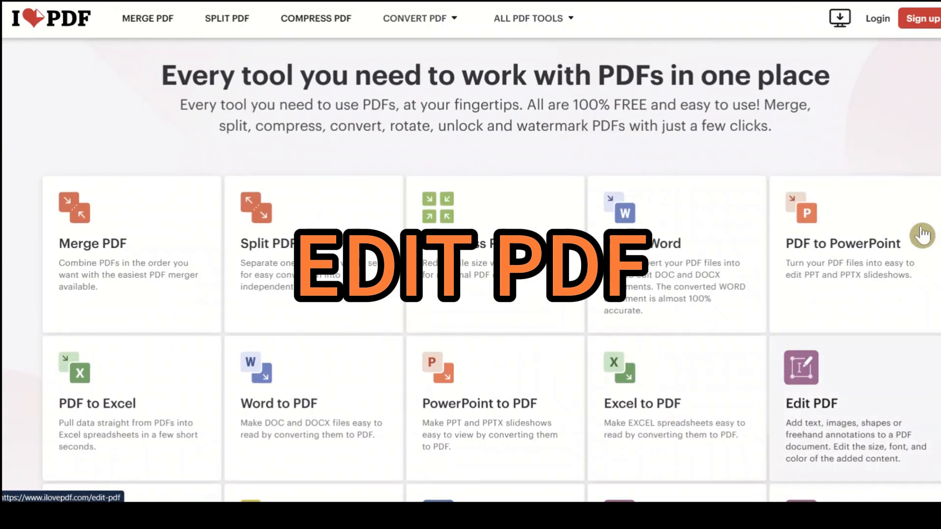
pyautogui.scroll(-4, 781, 219)
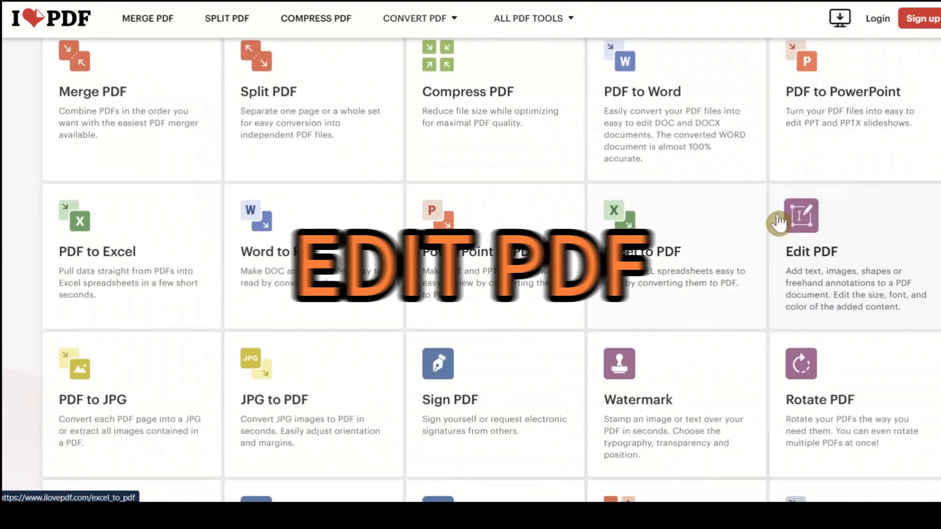
# Open the Edit PDF tool and load the one-page Test PDF document into the editor
pyautogui.click(806, 223)
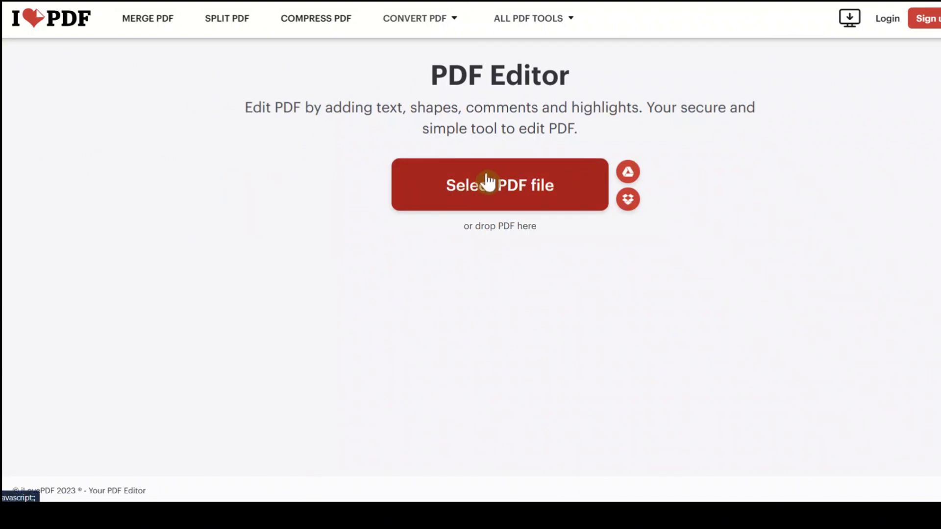
pyautogui.moveTo(467, 515)
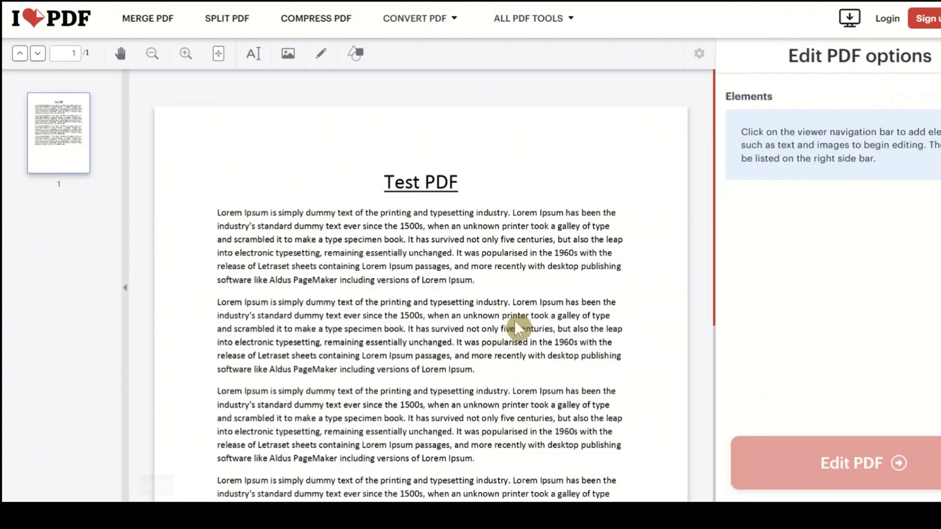
pyautogui.scroll(-5, 513, 319)
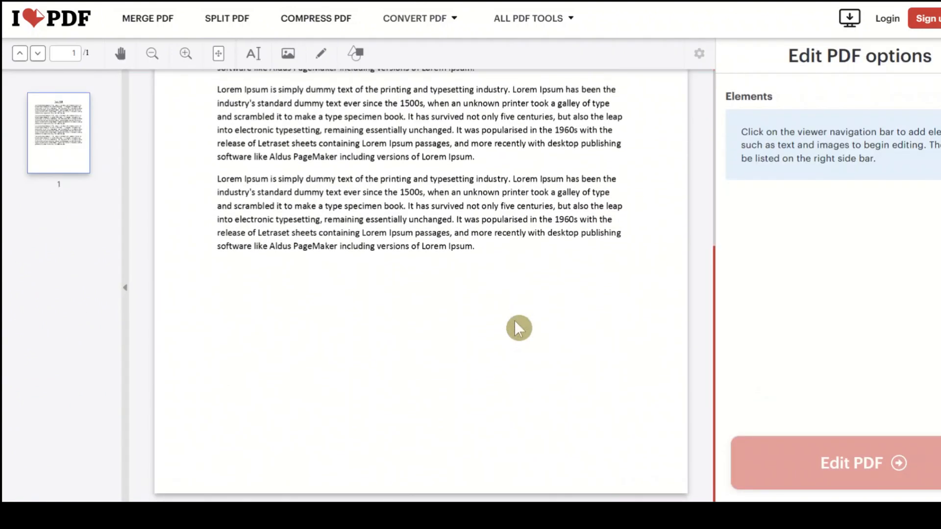
pyautogui.scroll(5, 518, 327)
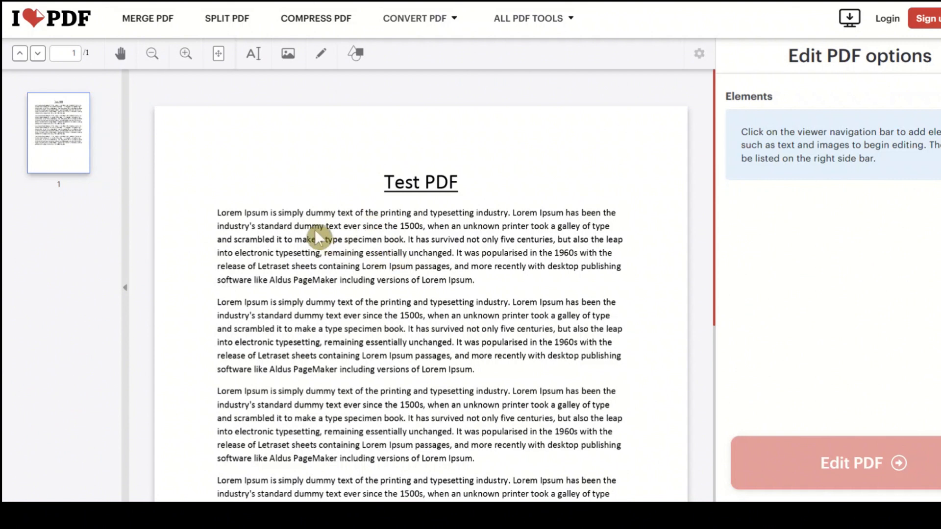
# Add a text element above the "Test PDF" heading and replace its placeholder with the presenter's name line
pyautogui.click(250, 53)
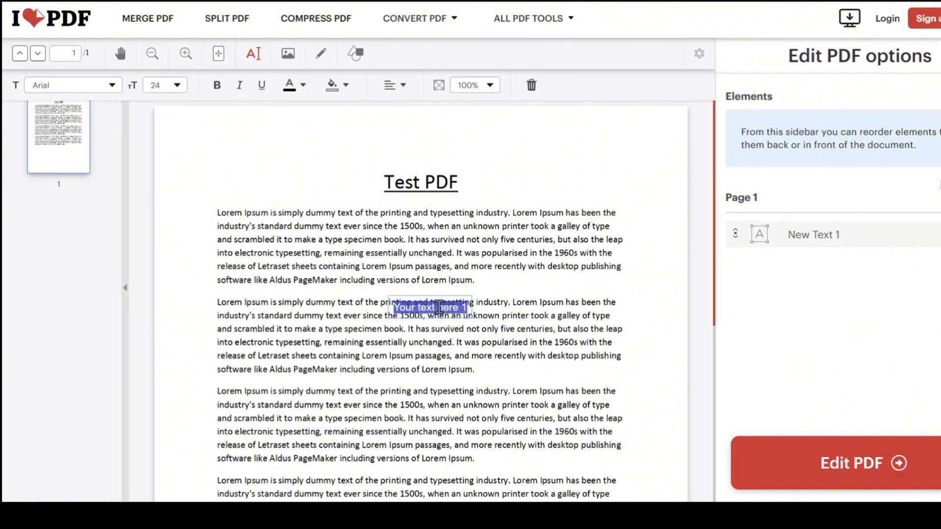
pyautogui.moveTo(450, 306); pyautogui.dragTo(428, 157)
pyautogui.doubleClick(400, 152)
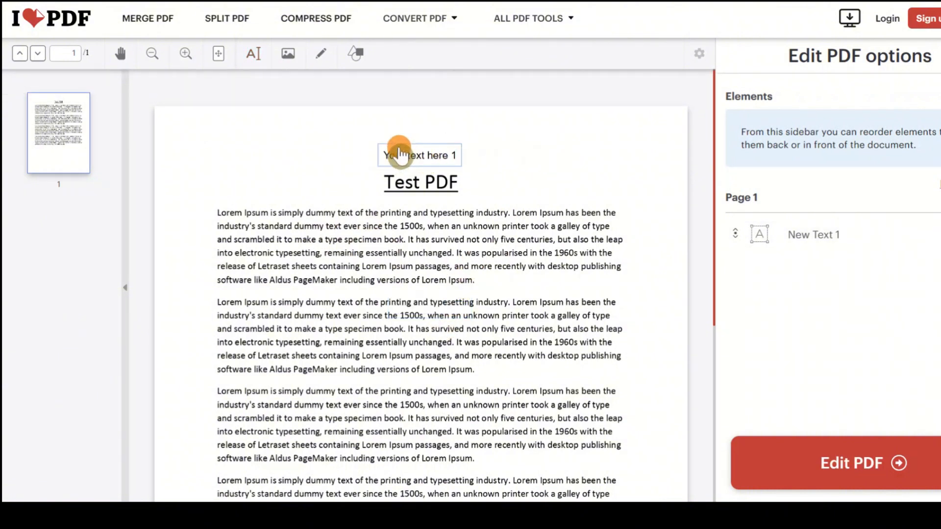
pyautogui.click(400, 153)
pyautogui.click(400, 154)
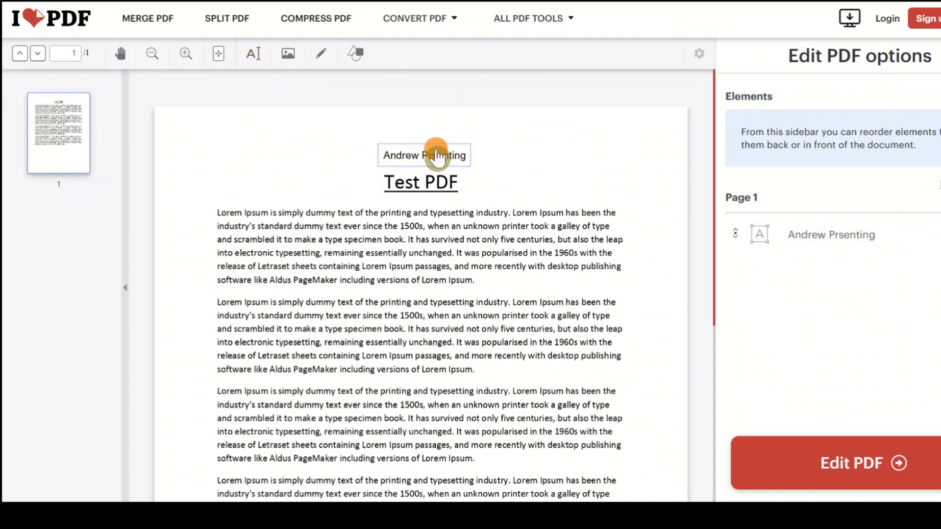
# Format the presenter line as bold Verdana at size 36 and recentre it above the "Test PDF" heading
pyautogui.click(431, 153)
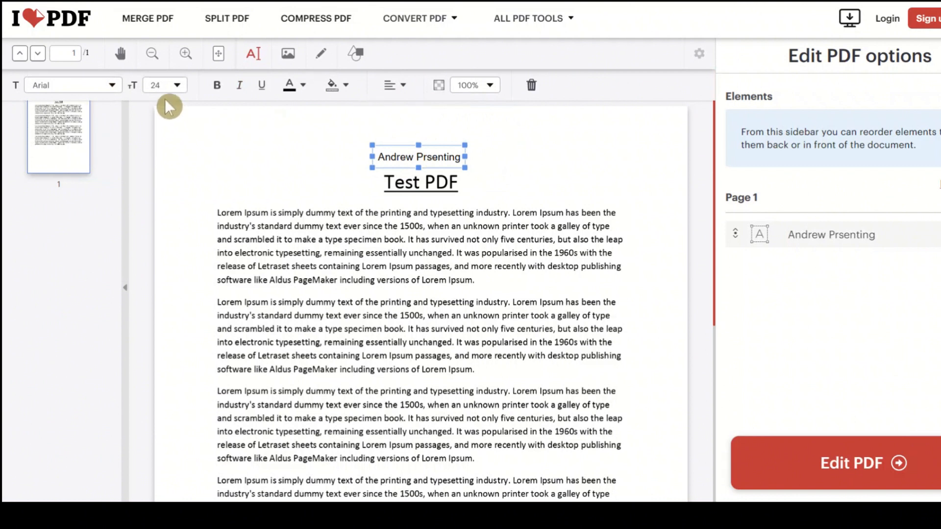
pyautogui.click(175, 82)
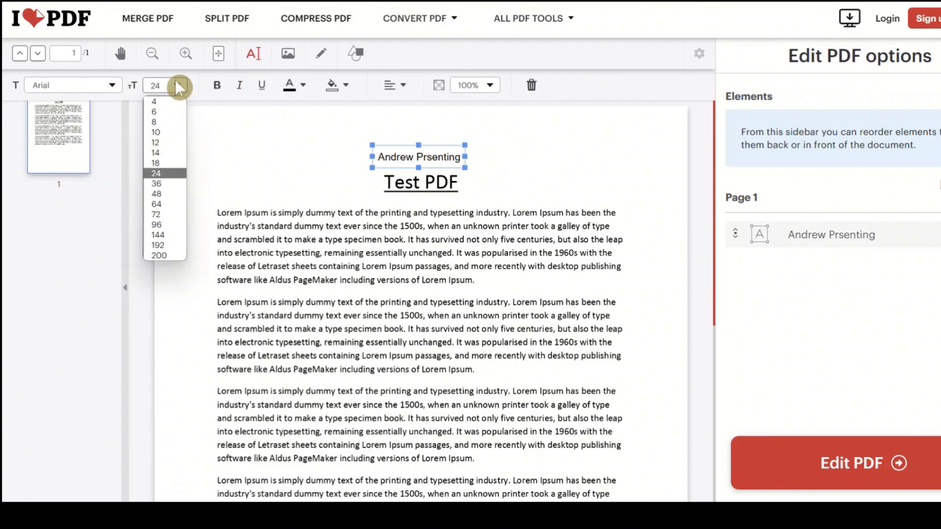
pyautogui.click(157, 184)
pyautogui.click(112, 83)
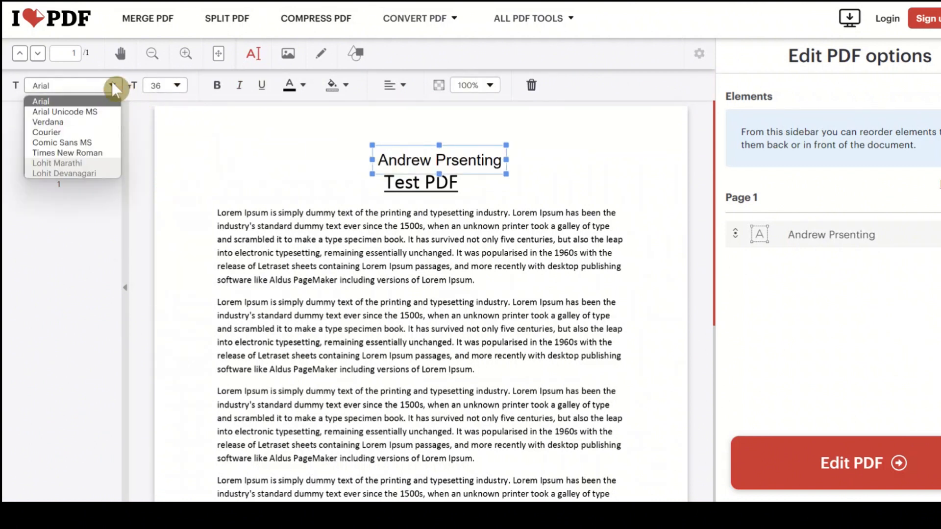
pyautogui.click(77, 121)
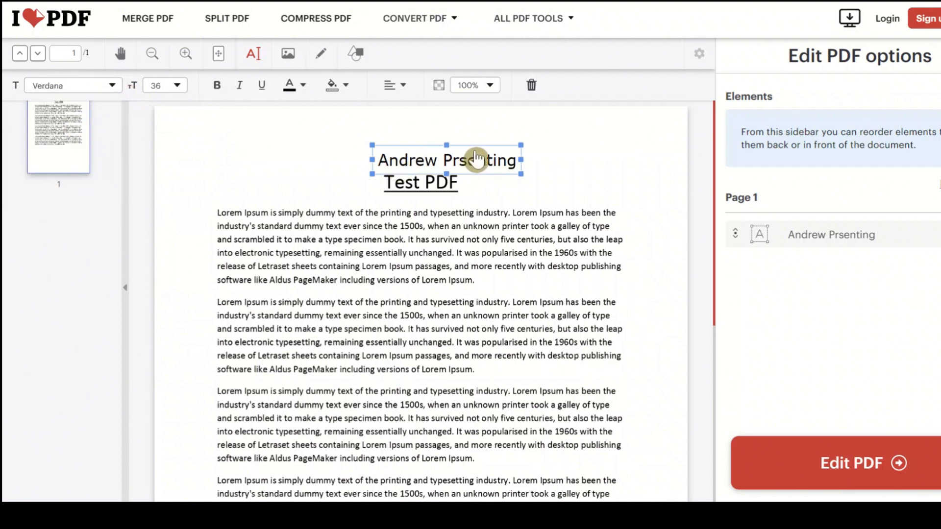
pyautogui.moveTo(475, 158); pyautogui.dragTo(443, 154)
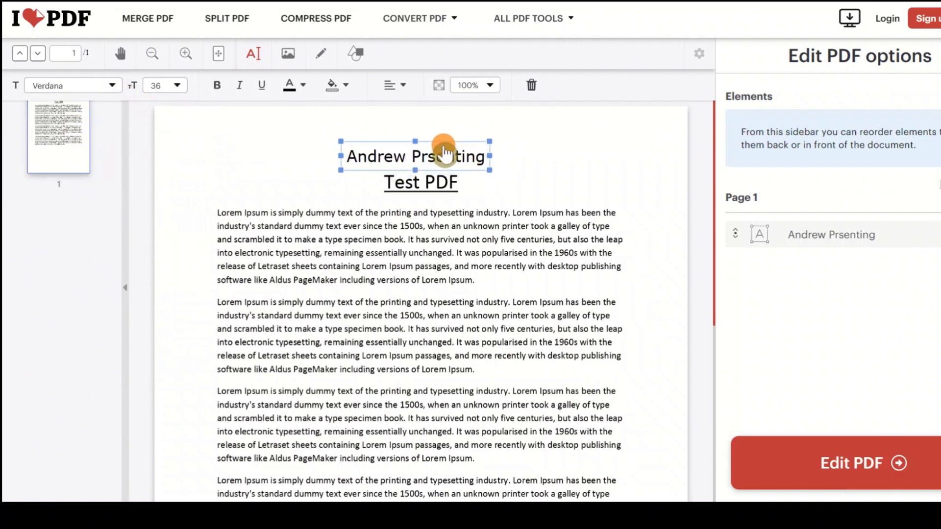
pyautogui.click(217, 85)
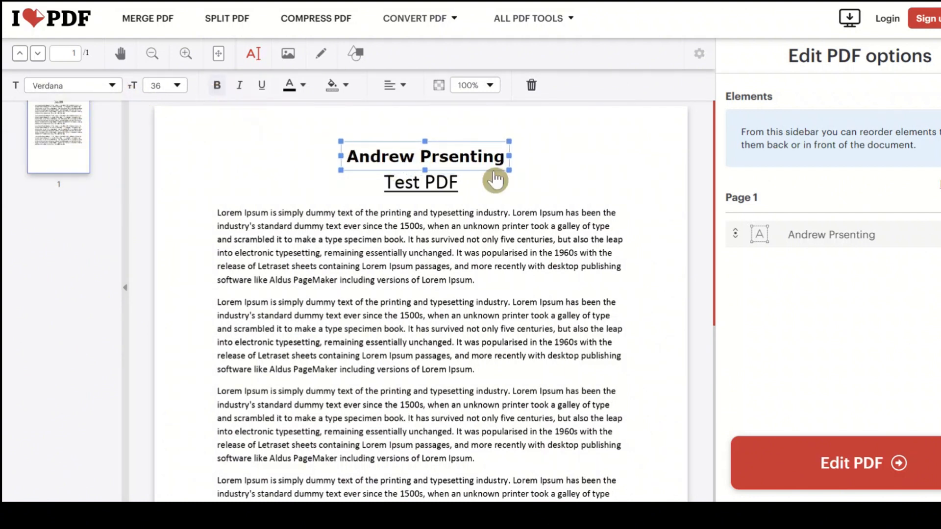
pyautogui.moveTo(459, 160); pyautogui.dragTo(449, 156)
# Correct the misspelled second word of the presenter line to "Presenting"
pyautogui.doubleClick(430, 154)
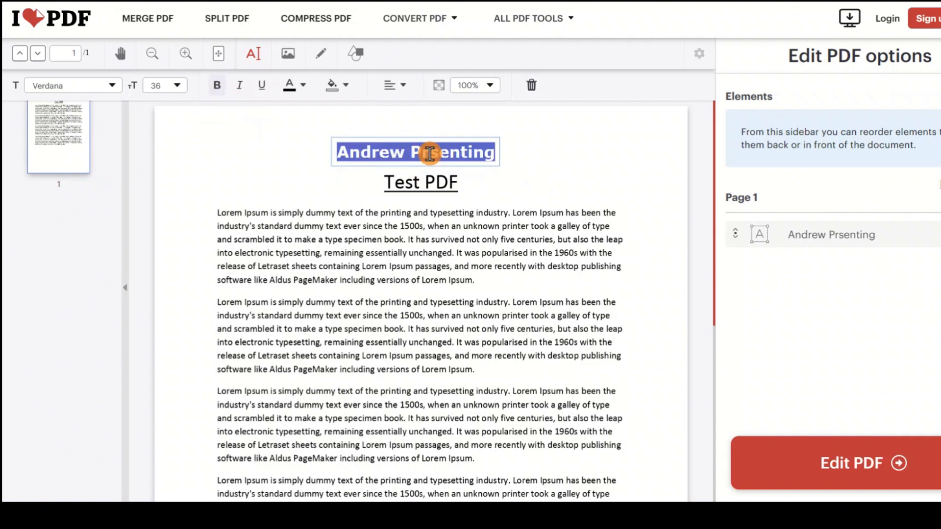
pyautogui.click(432, 157)
pyautogui.write('e')
pyautogui.click(568, 160)
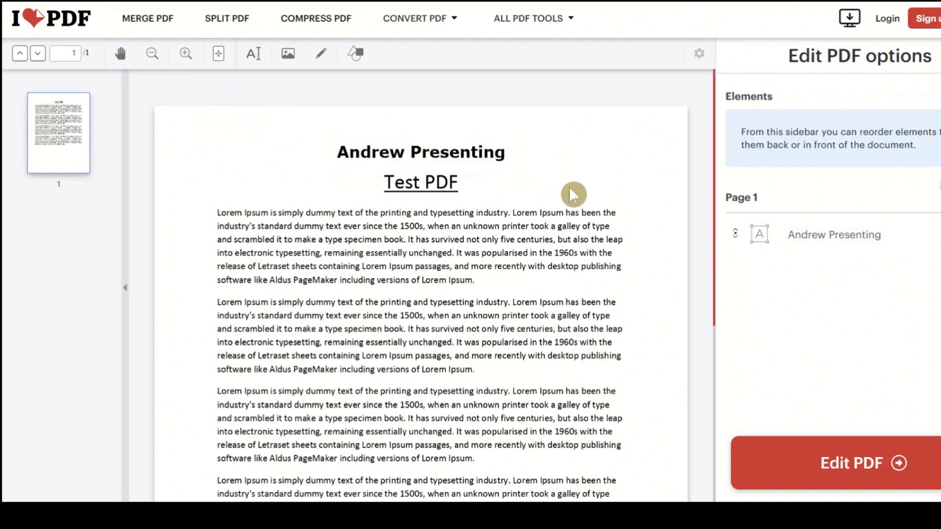
# Insert the "What is Lean Management?" image, shrink it and place it in the page's upper-left corner beside the title lines
pyautogui.click(292, 55)
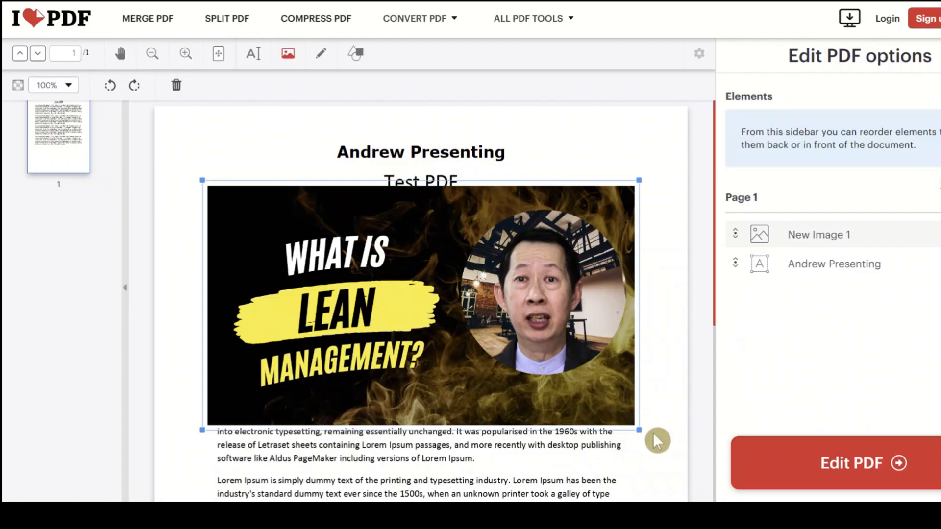
pyautogui.moveTo(638, 428); pyautogui.dragTo(392, 291)
pyautogui.moveTo(313, 246); pyautogui.dragTo(293, 179)
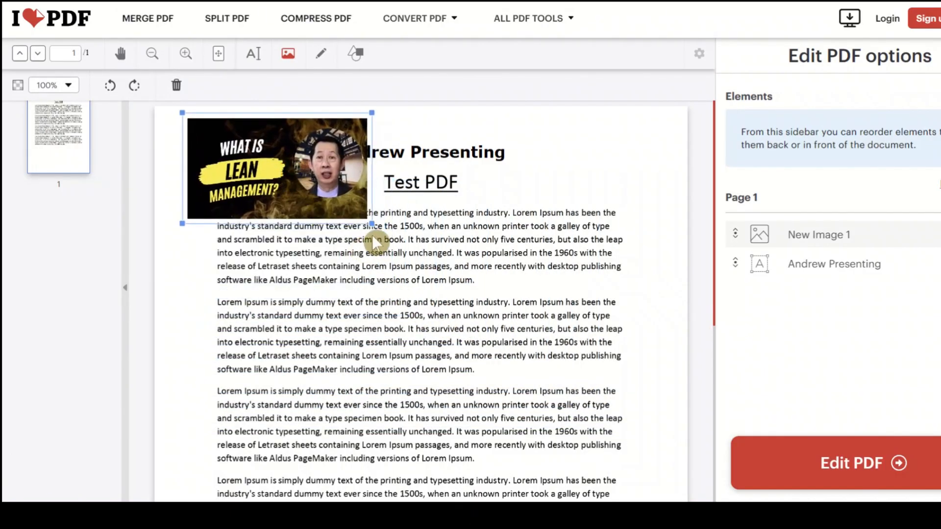
pyautogui.moveTo(372, 223); pyautogui.dragTo(318, 190)
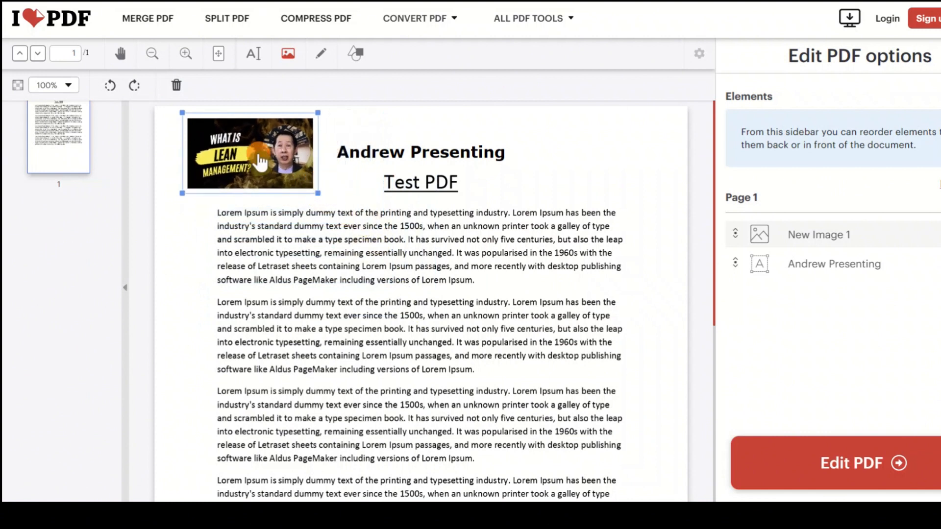
pyautogui.moveTo(258, 161); pyautogui.dragTo(261, 165)
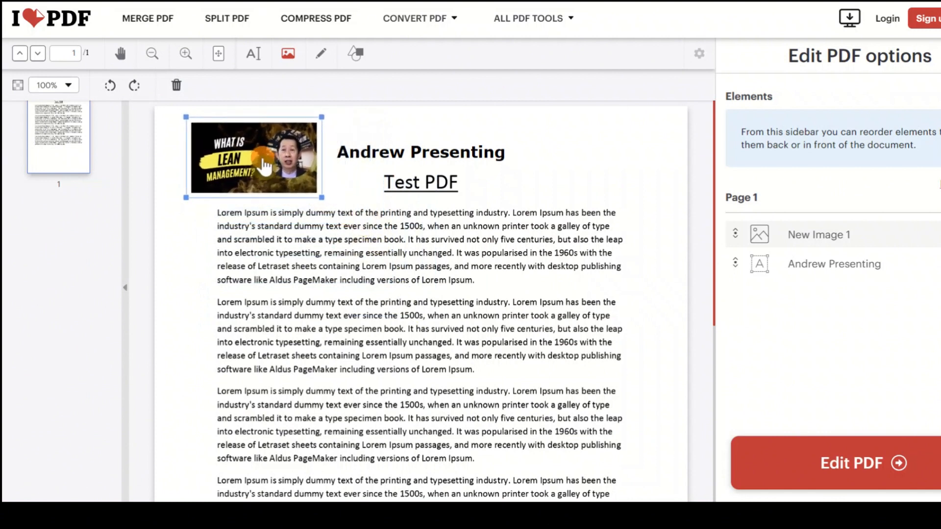
pyautogui.click(631, 164)
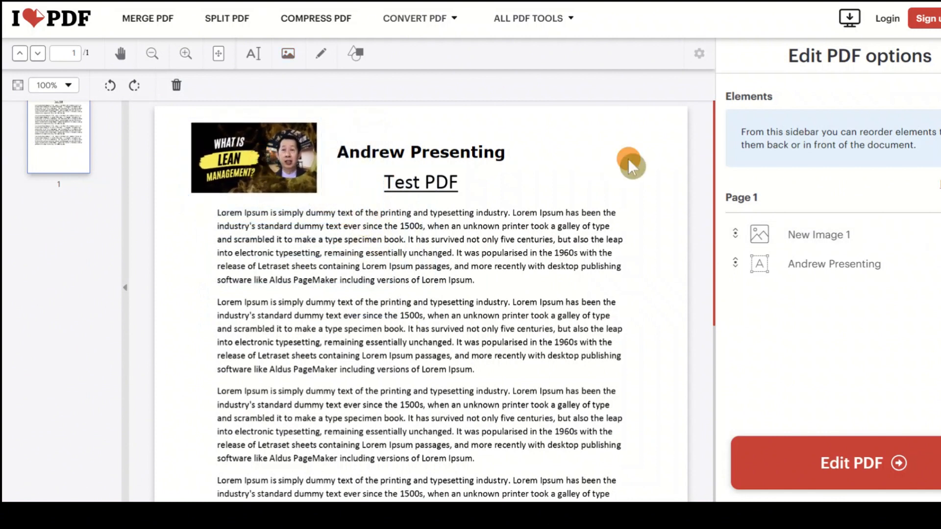
# Draw a red 4 pt freehand outline around the second paragraph and an arrow pointing to it from the upper right
pyautogui.click(324, 56)
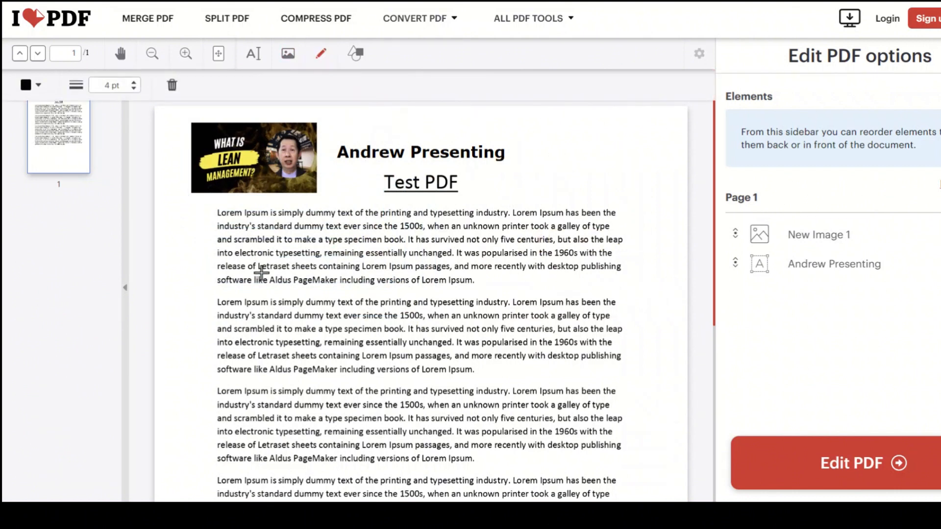
pyautogui.moveTo(202, 287); pyautogui.dragTo(592, 292)
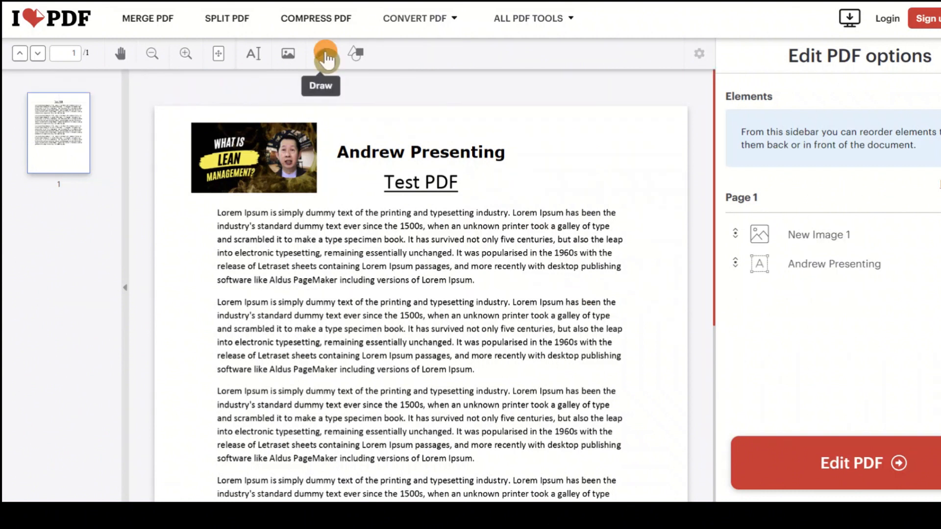
pyautogui.click(324, 55)
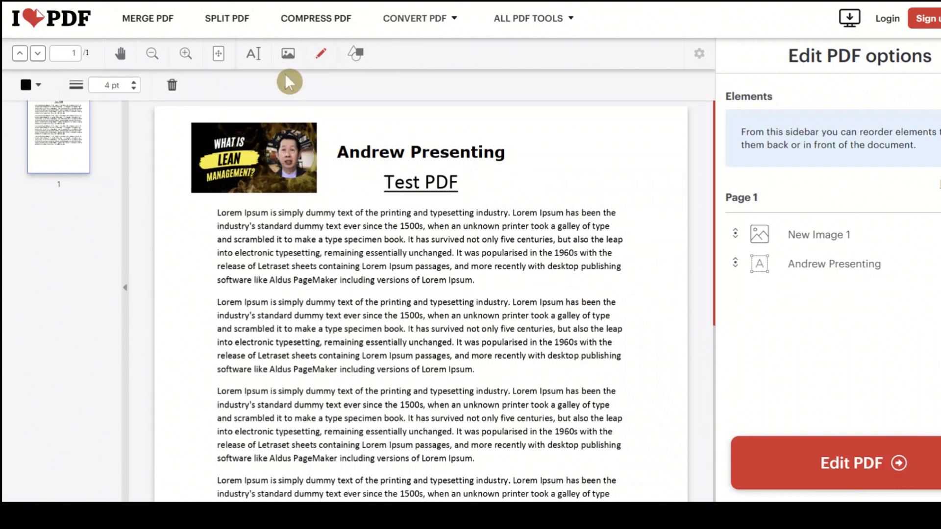
pyautogui.click(34, 86)
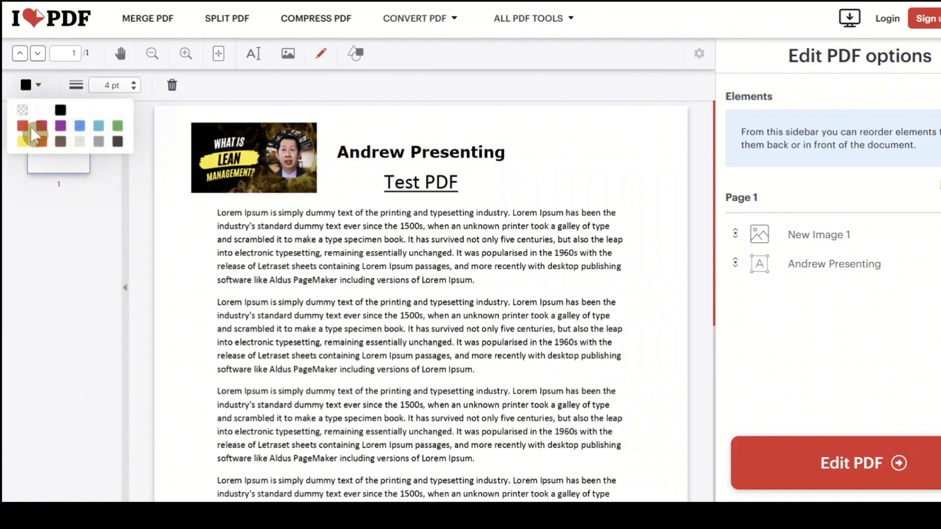
pyautogui.click(22, 127)
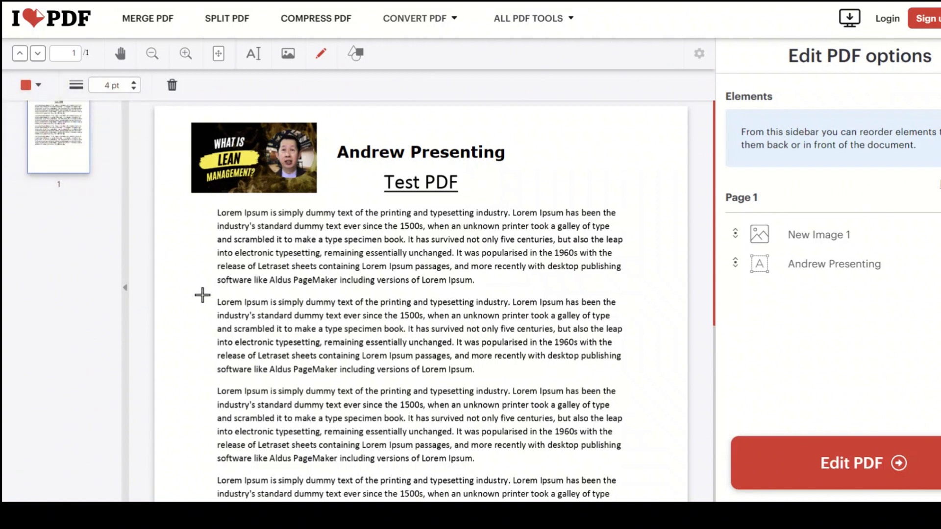
pyautogui.moveTo(201, 289)
pyautogui.mouseDown()
pyautogui.moveTo(545, 298)
pyautogui.moveTo(651, 323)
pyautogui.moveTo(567, 373)
pyautogui.moveTo(200, 365)
pyautogui.moveTo(198, 291)
pyautogui.mouseUp()
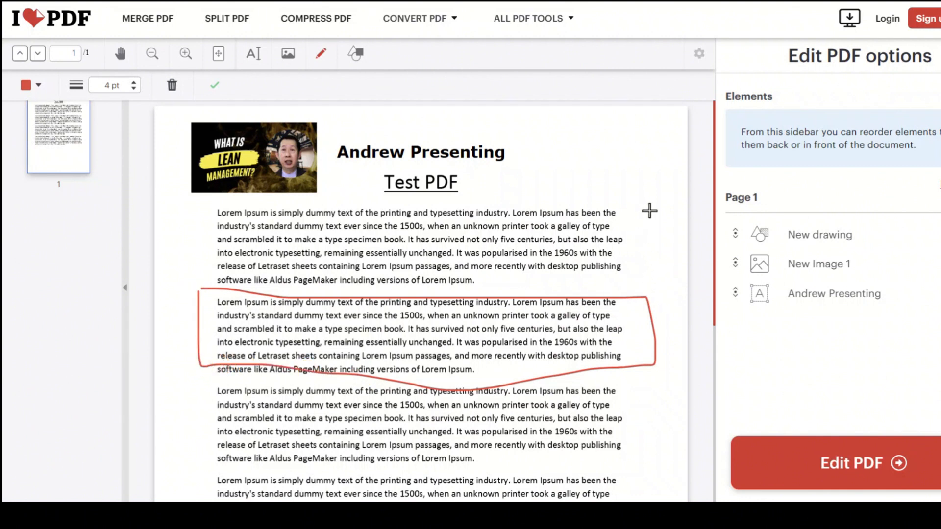
pyautogui.moveTo(649, 211)
pyautogui.mouseDown()
pyautogui.moveTo(602, 300)
pyautogui.moveTo(604, 280)
pyautogui.moveTo(637, 295)
pyautogui.mouseUp()
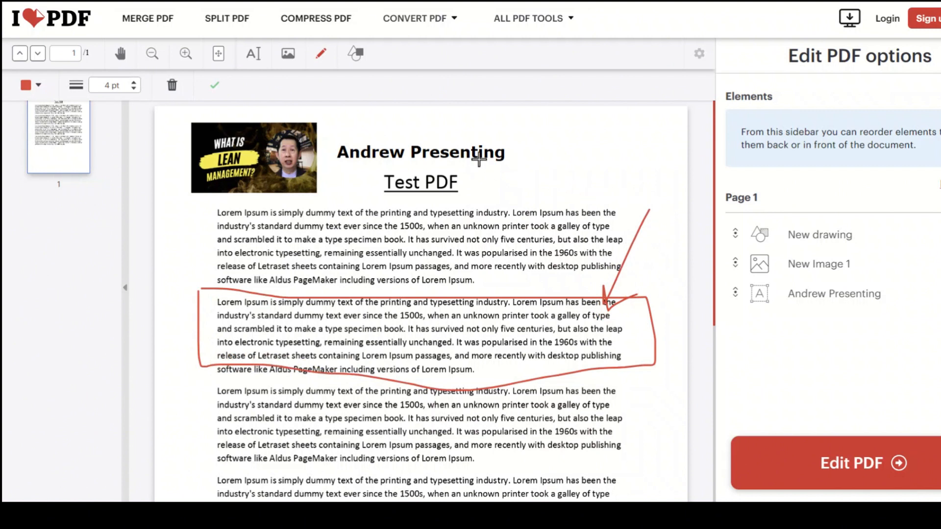
# Insert a rectangle shape, move it to the page's upper-right corner beside the title lines and enlarge it
pyautogui.click(356, 54)
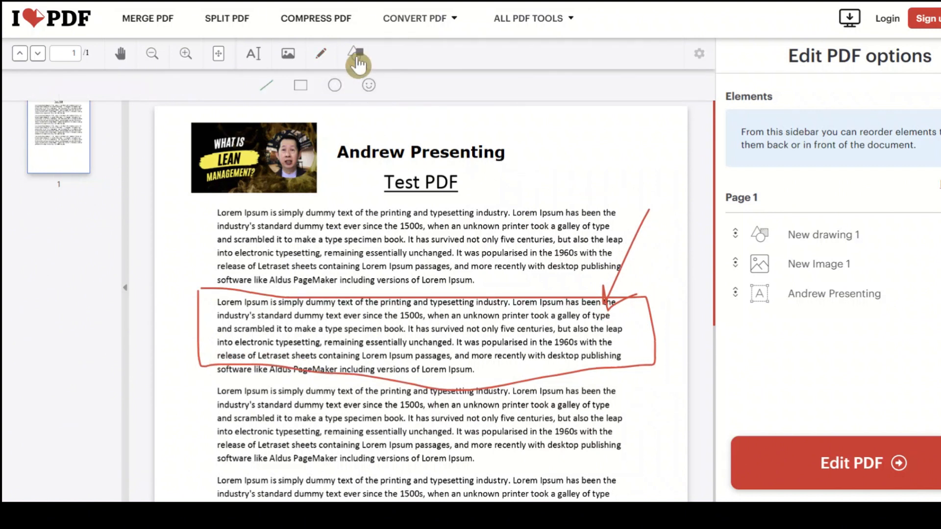
pyautogui.click(302, 85)
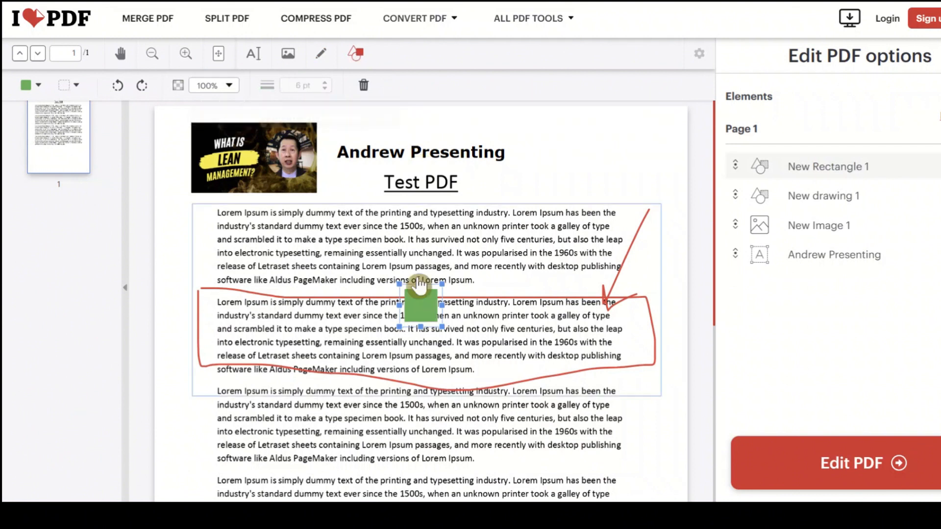
pyautogui.moveTo(419, 283); pyautogui.dragTo(594, 169)
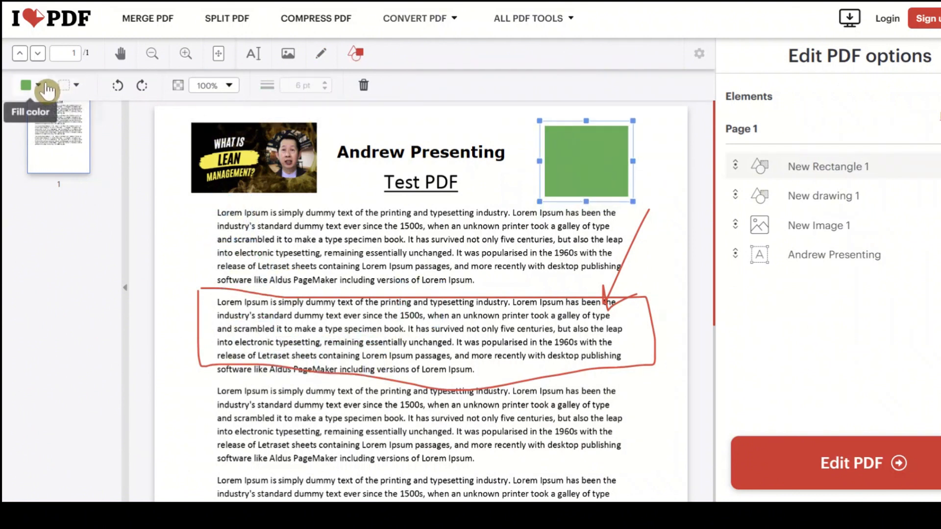
# Give the rectangle a crimson border and transparent fill, and fit it as a frame around the "Test PDF" heading
pyautogui.click(69, 88)
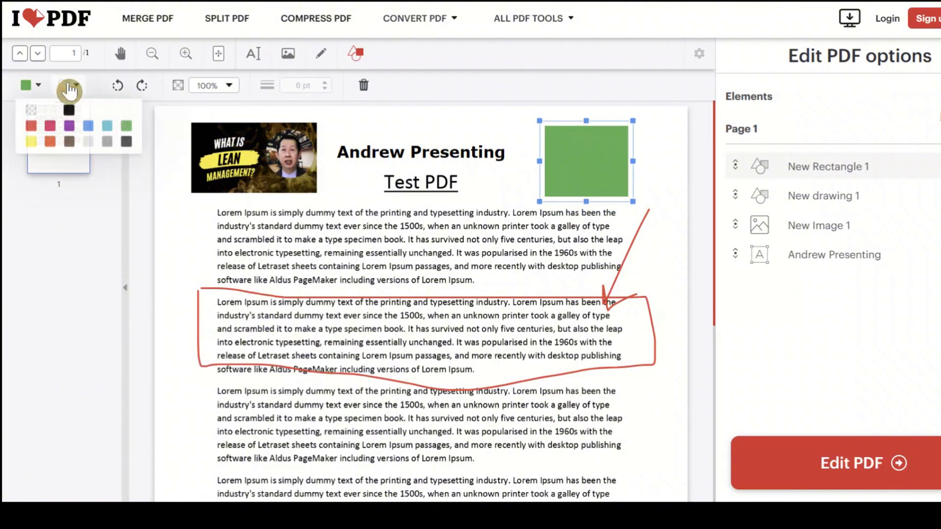
pyautogui.click(50, 126)
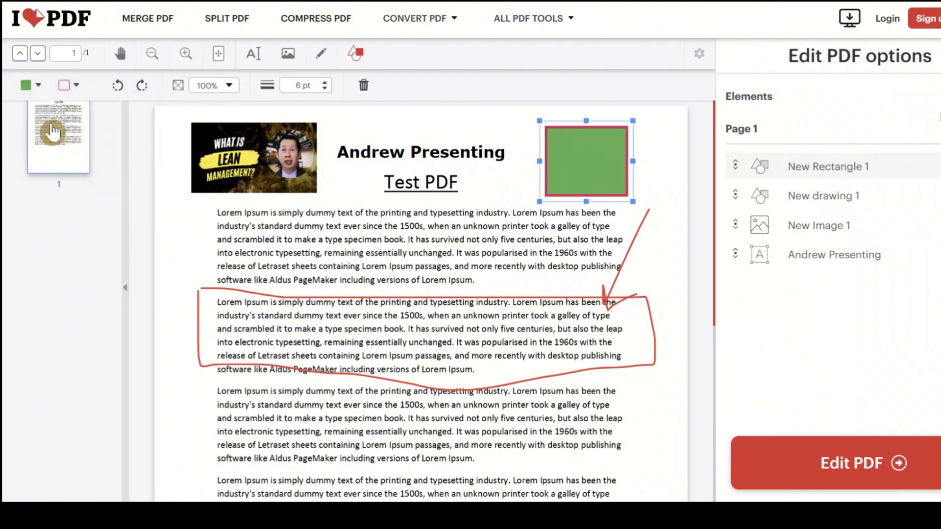
pyautogui.click(41, 86)
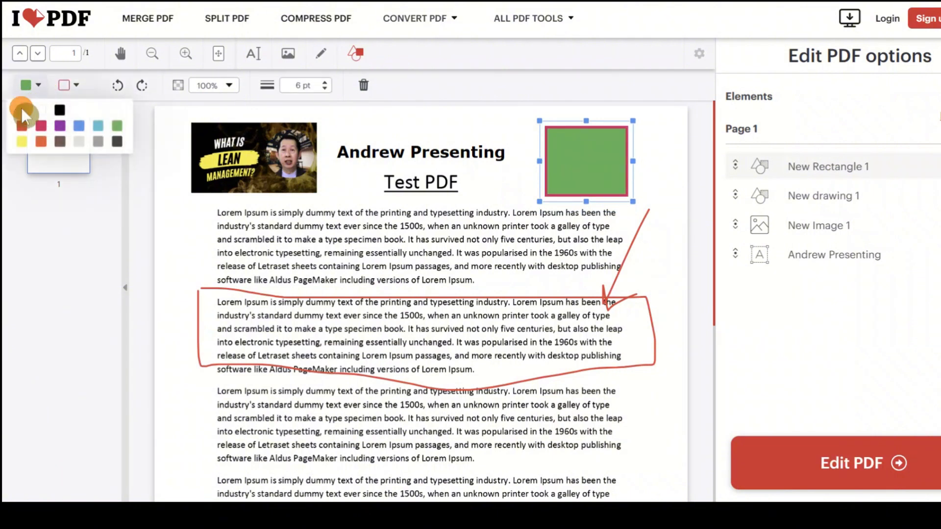
pyautogui.click(21, 109)
pyautogui.moveTo(594, 172); pyautogui.dragTo(425, 180)
pyautogui.click(577, 174)
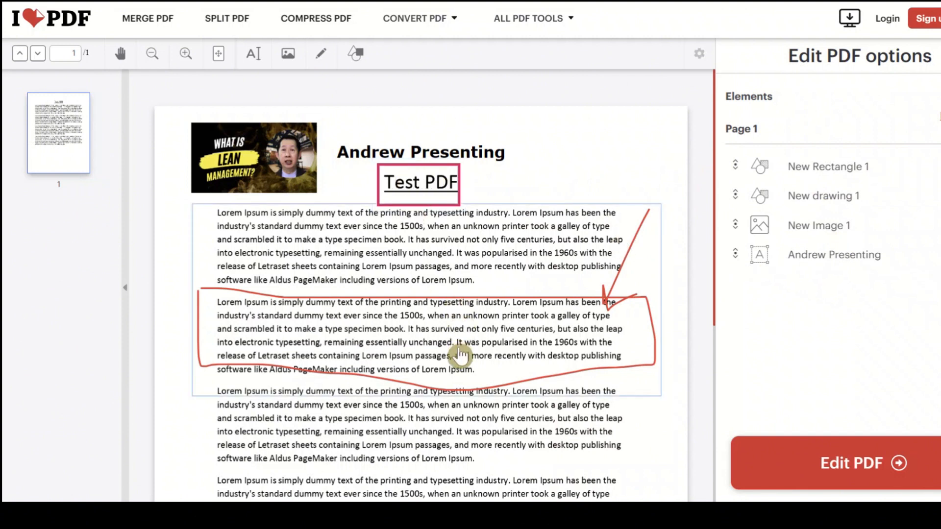
# Delete the red freehand drawing with the paragraph outline and arrow from the page
pyautogui.click(857, 228)
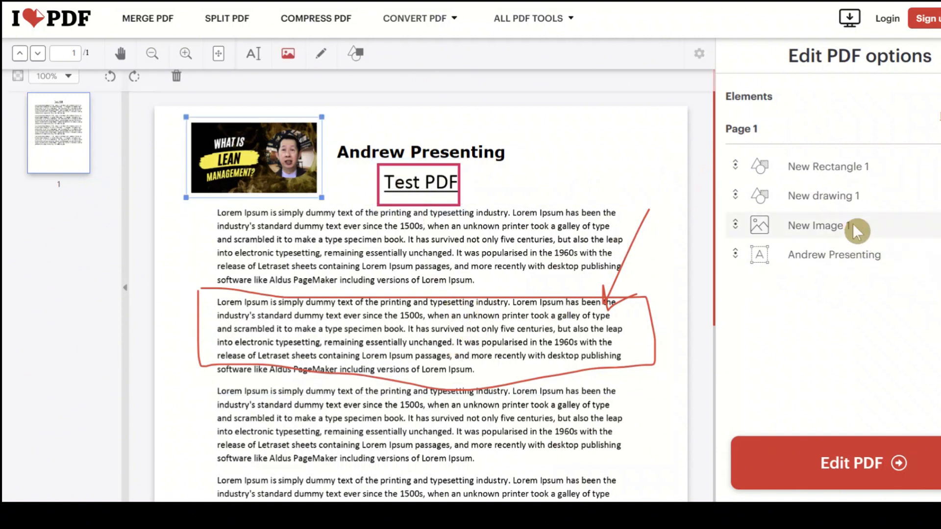
pyautogui.click(849, 198)
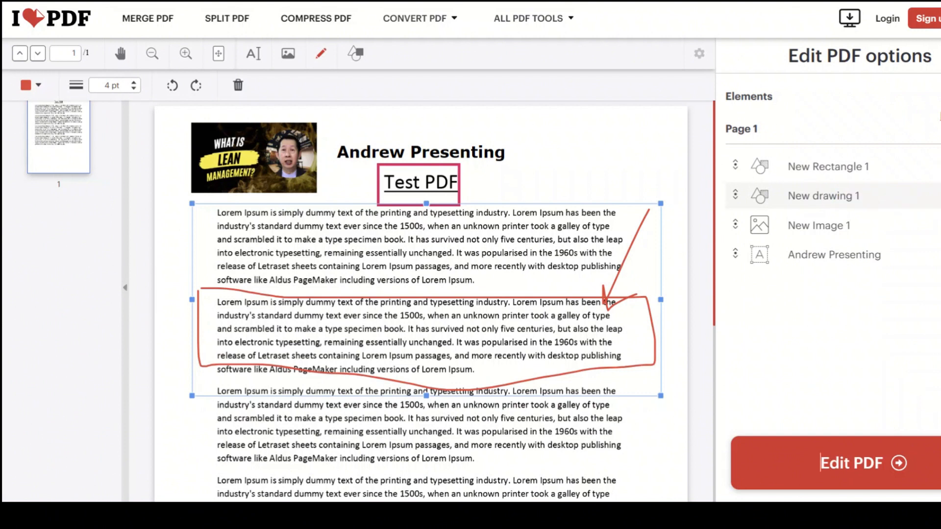
pyautogui.press('Delete')
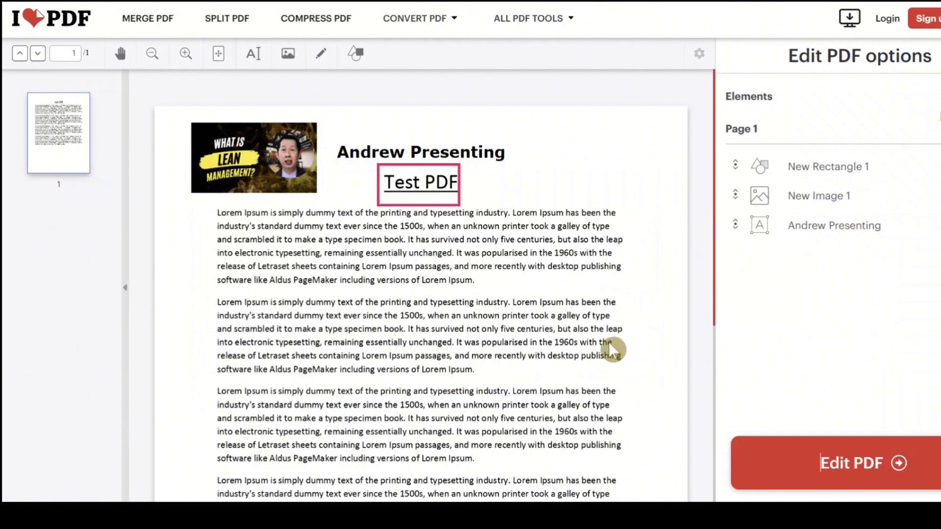
# Check the page, apply the edits to the PDF and download the edited file
pyautogui.scroll(-1, 585, 324)
pyautogui.scroll(-3, 585, 325)
pyautogui.scroll(4, 585, 325)
pyautogui.click(865, 444)
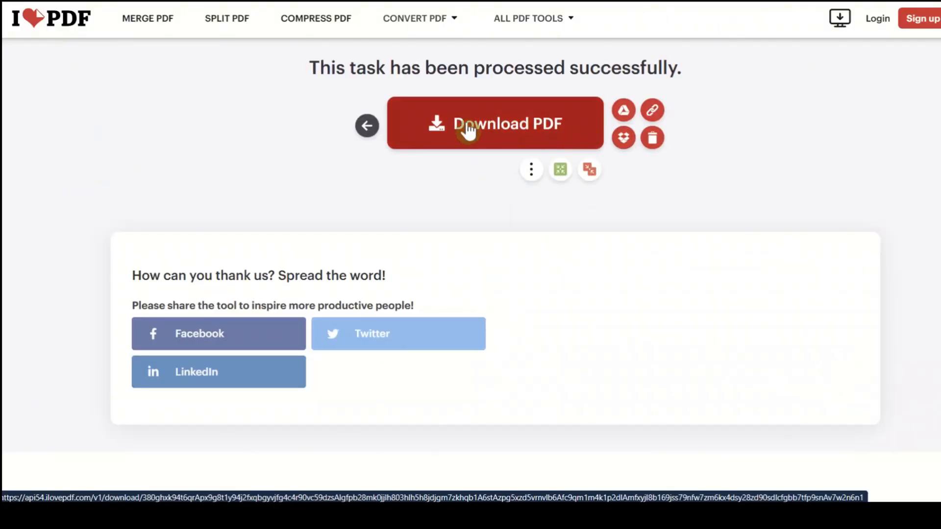
pyautogui.click(468, 130)
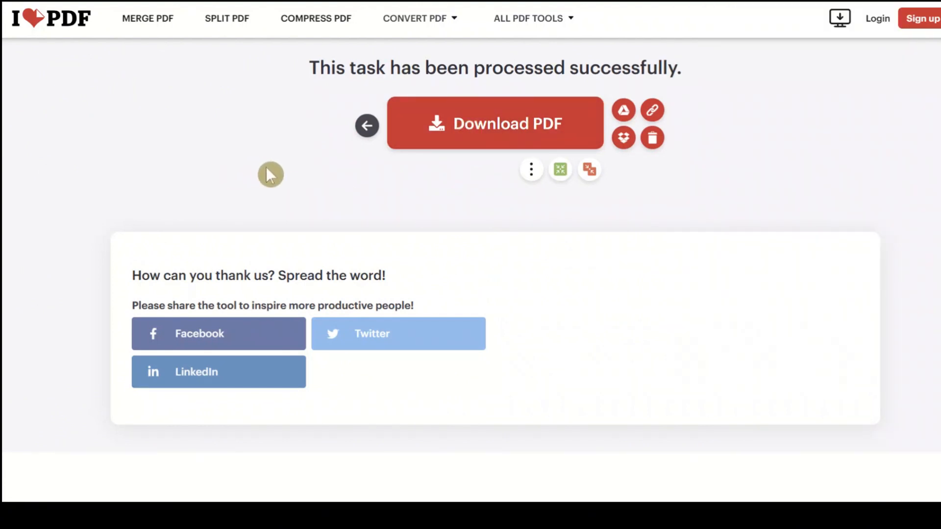
# Convert Test_orem_ipsum.pdf to Word without OCR using the PDF to Word tool, and download the resulting document
pyautogui.click(61, 29)
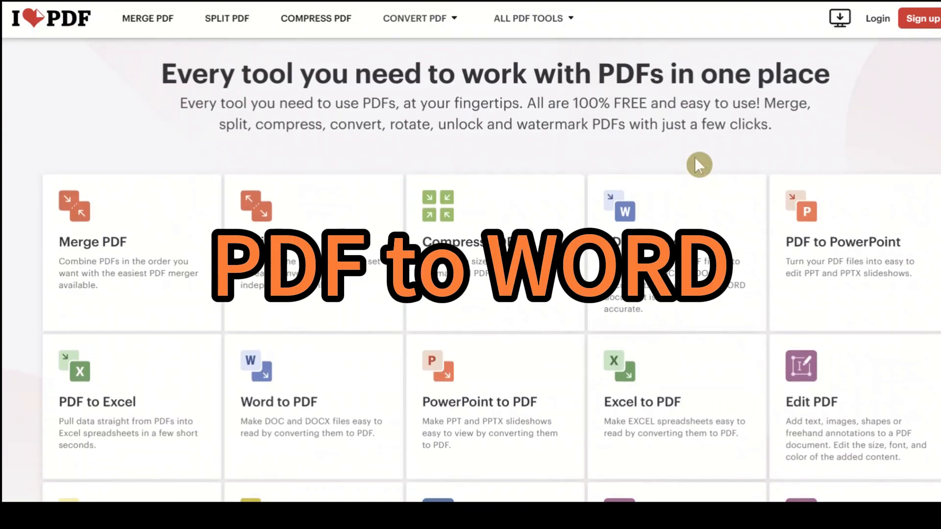
pyautogui.scroll(-2, 647, 252)
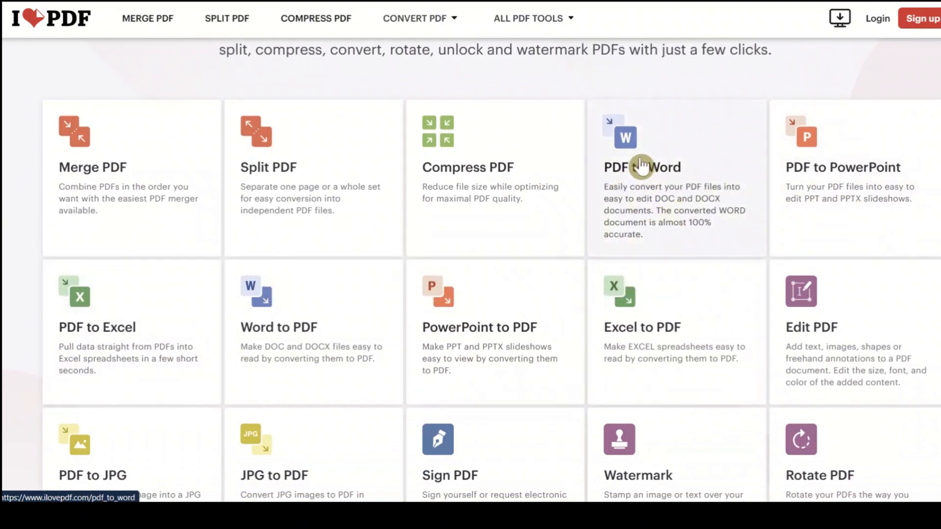
pyautogui.click(640, 166)
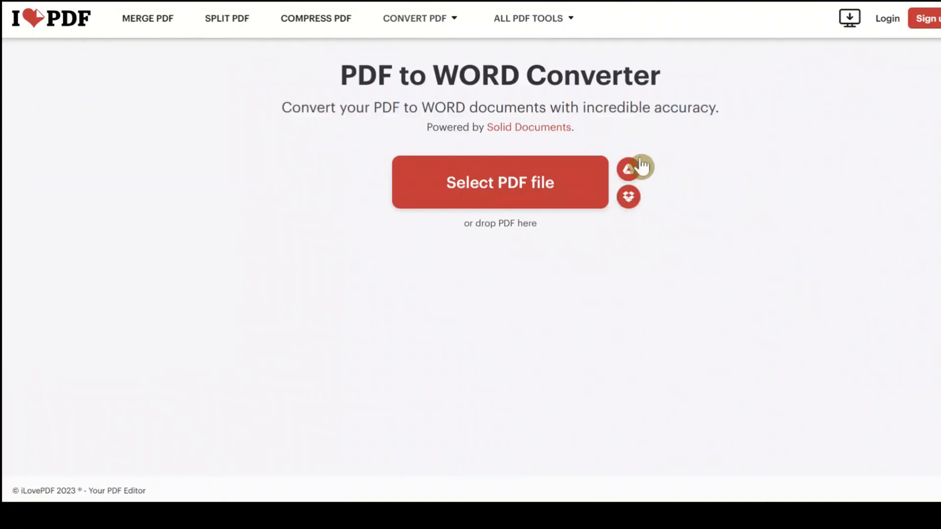
pyautogui.click(520, 184)
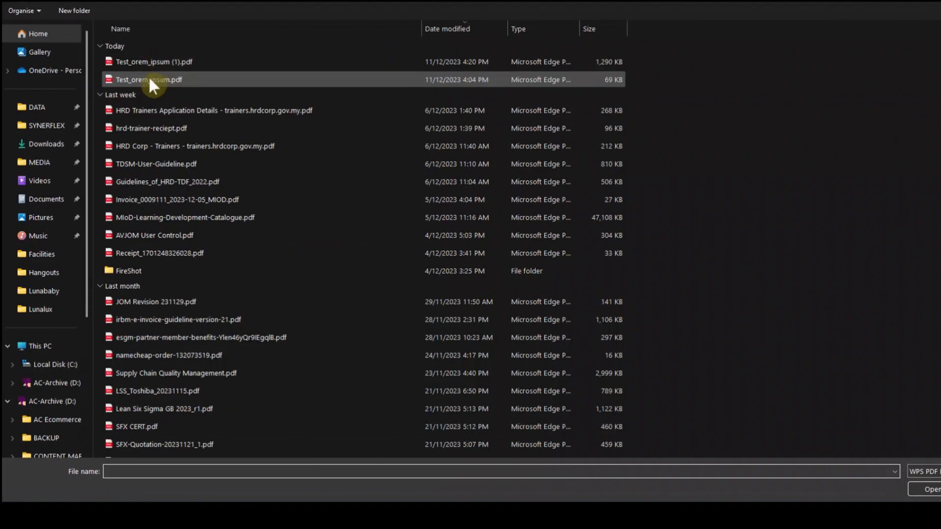
pyautogui.doubleClick(148, 76)
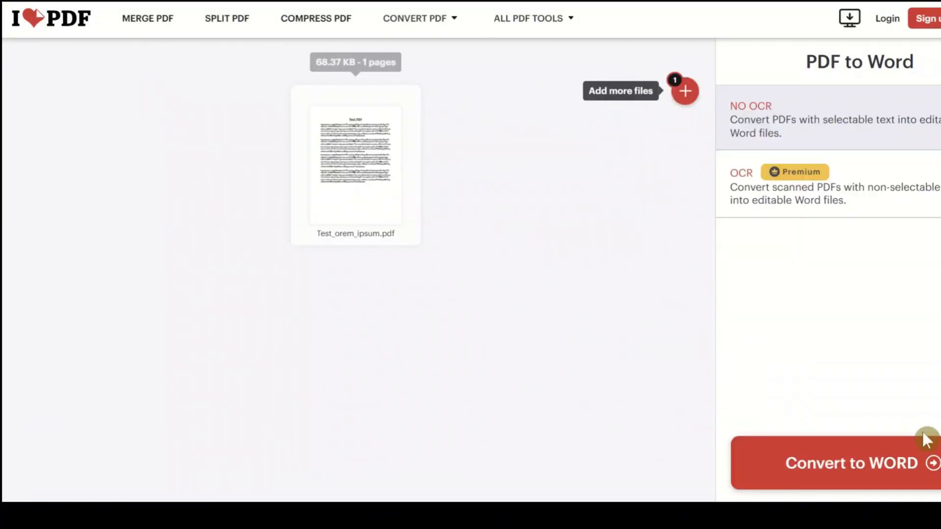
pyautogui.click(884, 461)
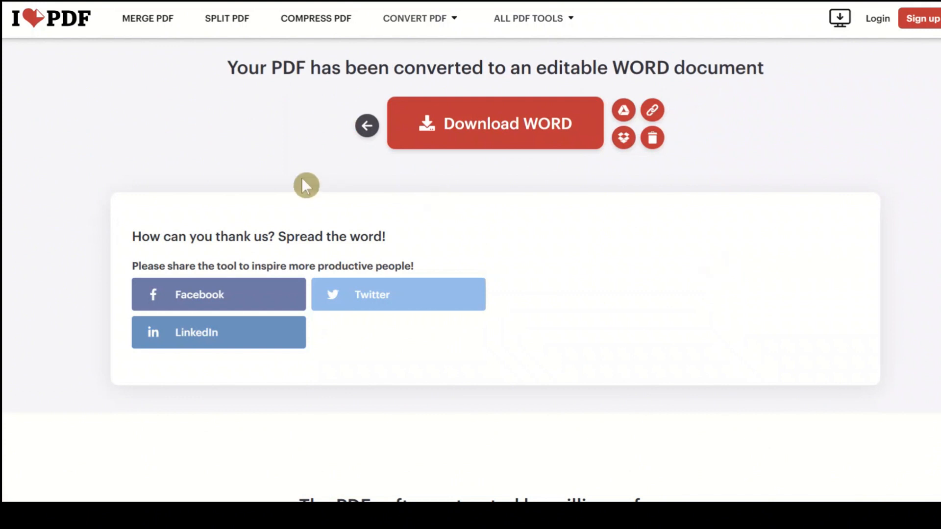
pyautogui.click(494, 131)
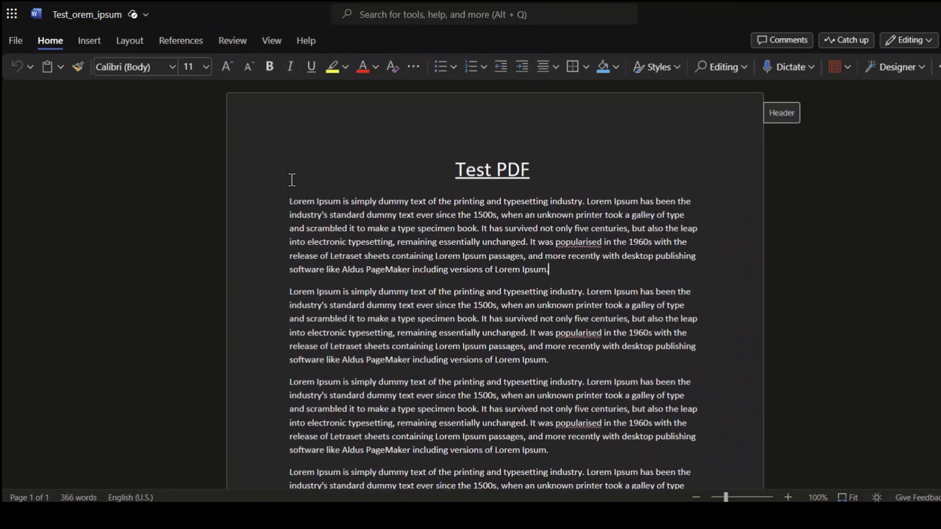
# In Word, append the filler text "Sdfklkgljlskdjg sdlkfljs" to the end of the first paragraph of Test_orem_ipsum
pyautogui.moveTo(300, 201); pyautogui.dragTo(572, 264)
pyautogui.click(574, 276)
pyautogui.write('sum. Sdfkll;jlskdj')
pyautogui.write('gljlskdjg sdlkfljs')
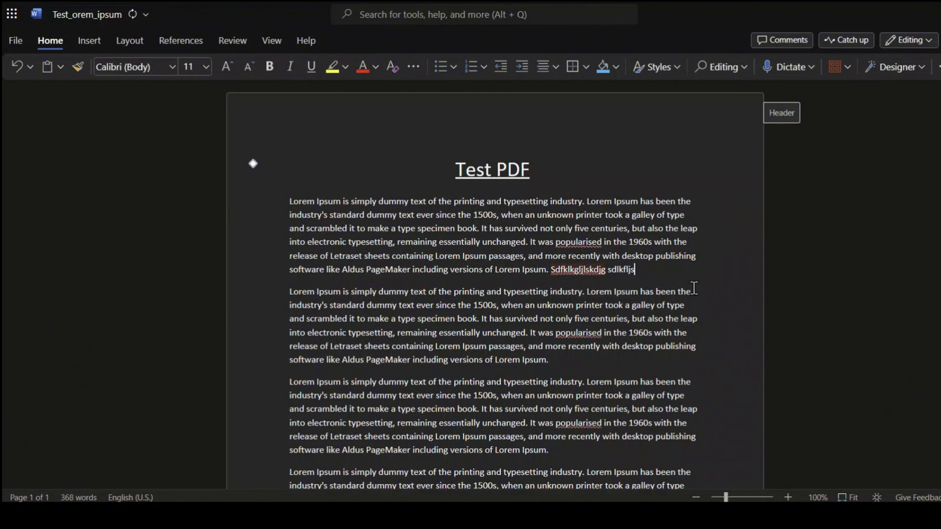
# Look through the converted document and turn off its Dark Mode view
pyautogui.scroll(-3, 604, 210)
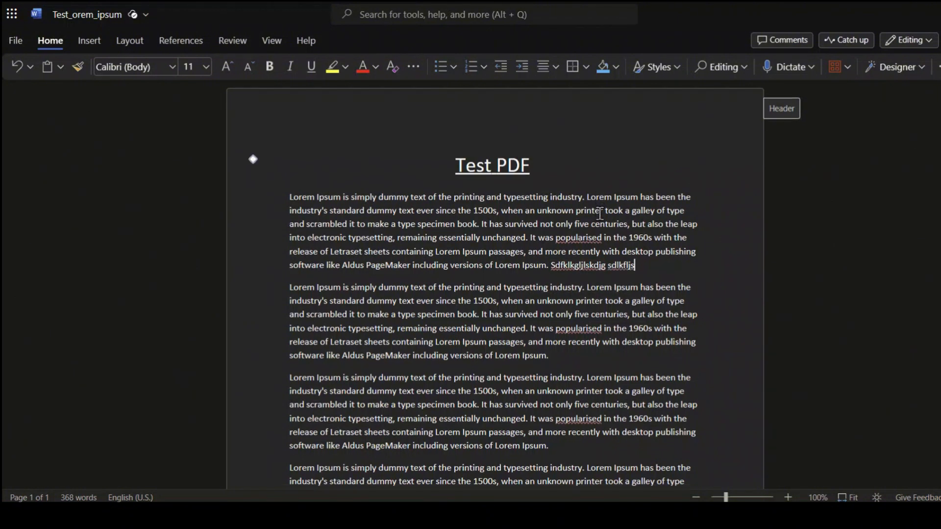
pyautogui.scroll(3, 603, 212)
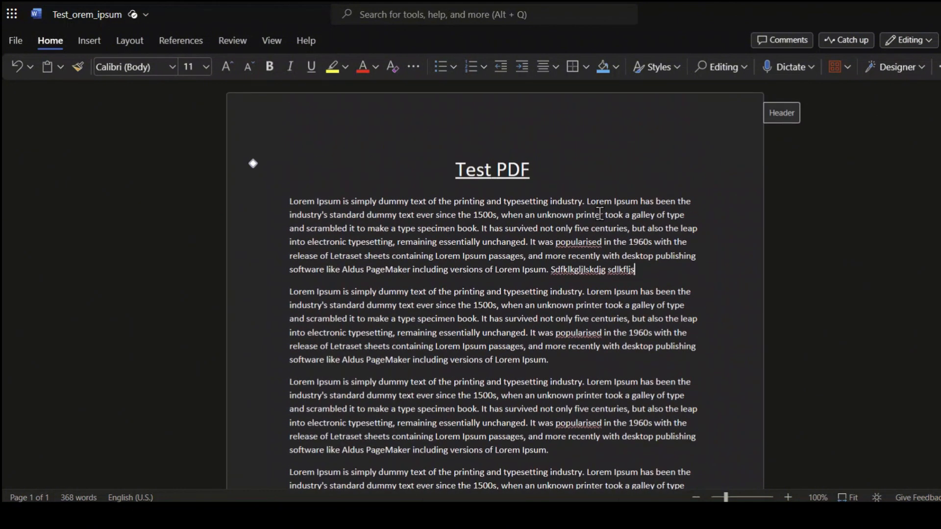
pyautogui.scroll(-3, 599, 213)
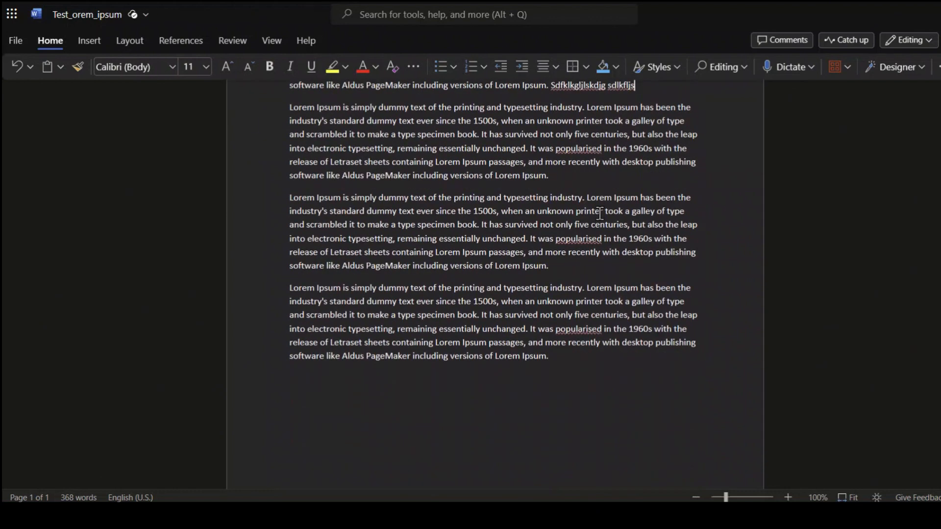
pyautogui.scroll(3, 598, 213)
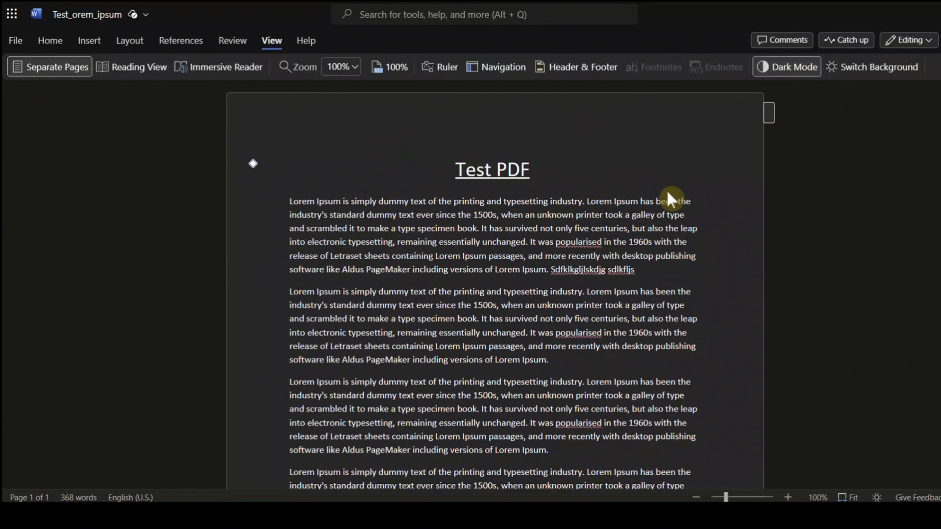
pyautogui.click(806, 69)
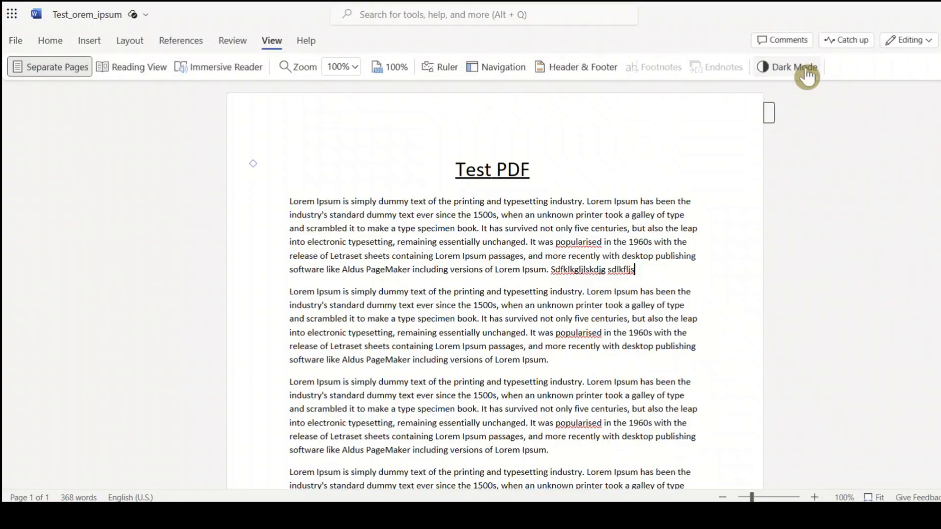
# Add a new paragraph reading "Jkdhksh slkdflsj" below the last paragraph of the document
pyautogui.scroll(-3, 708, 243)
pyautogui.scroll(2, 708, 243)
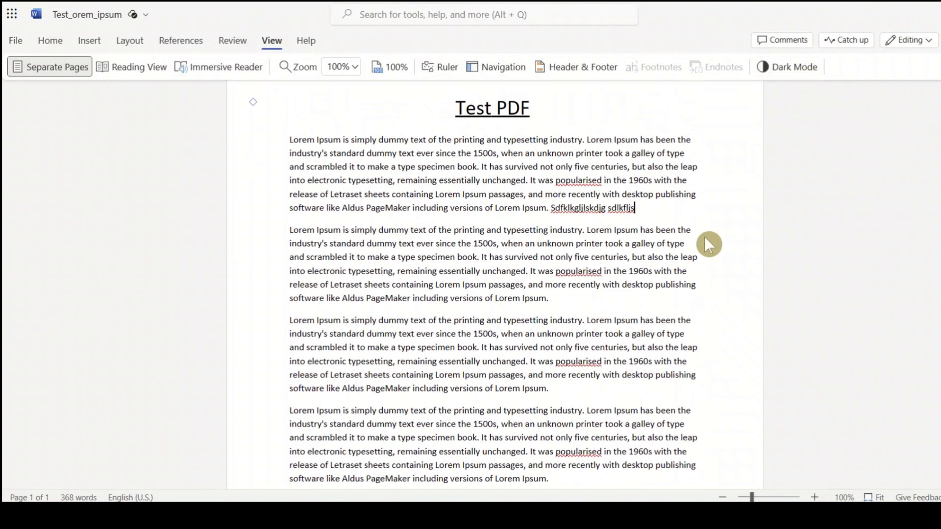
pyautogui.scroll(-1, 708, 244)
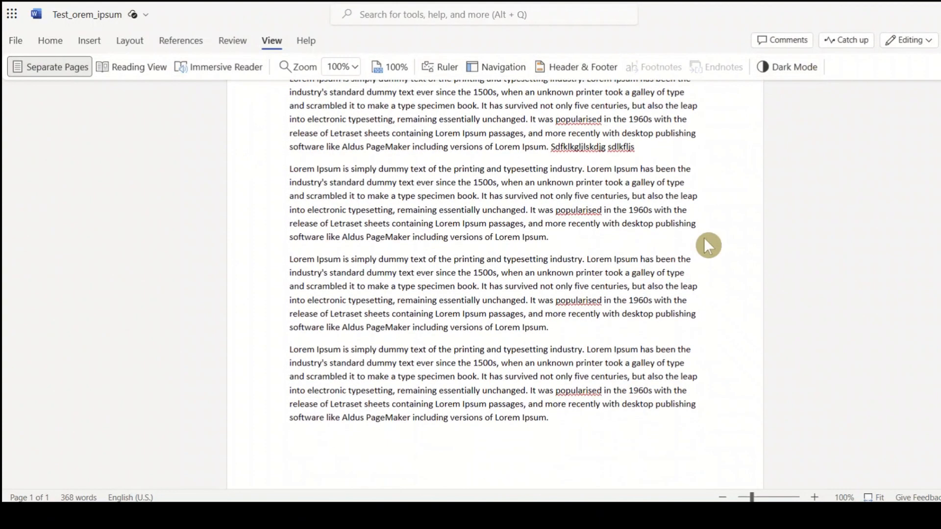
pyautogui.click(570, 420)
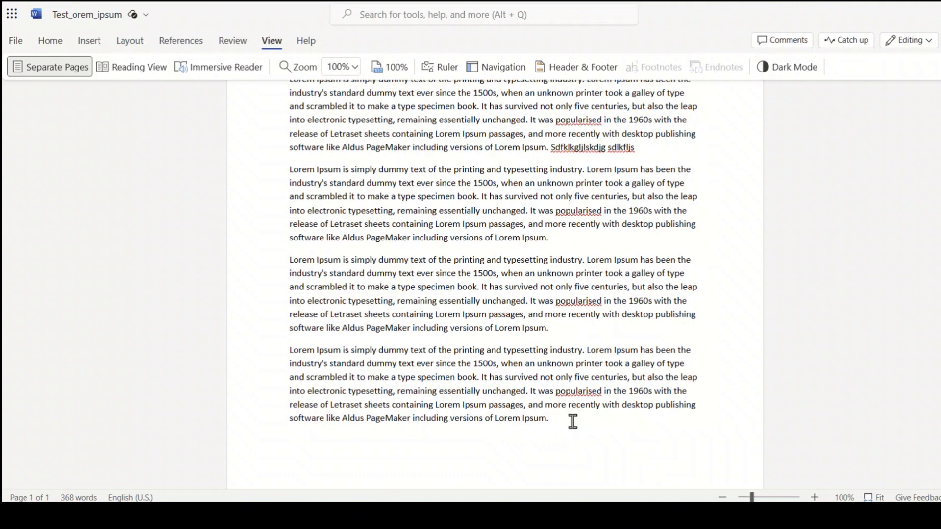
pyautogui.press('Return')
pyautogui.write('Jkdhksh slkdflsj')
pyautogui.scroll(-3, 658, 319)
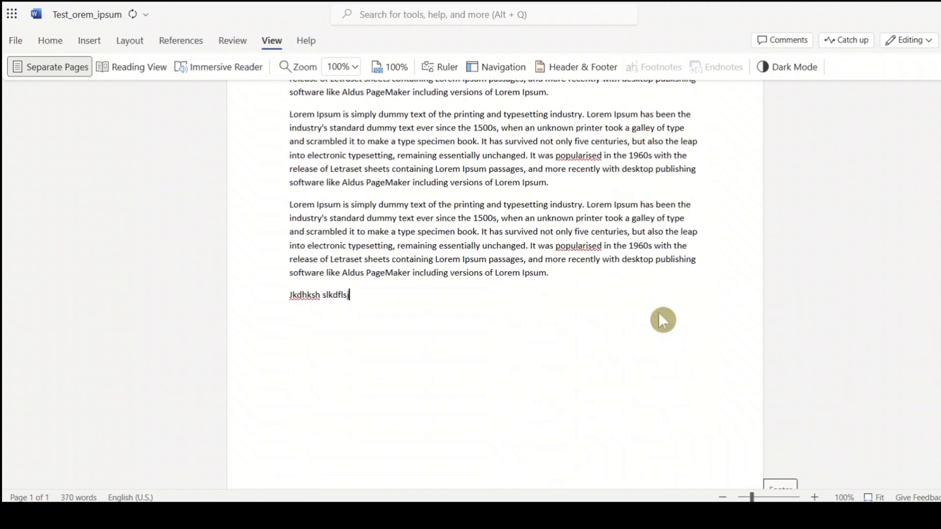
pyautogui.scroll(5, 659, 320)
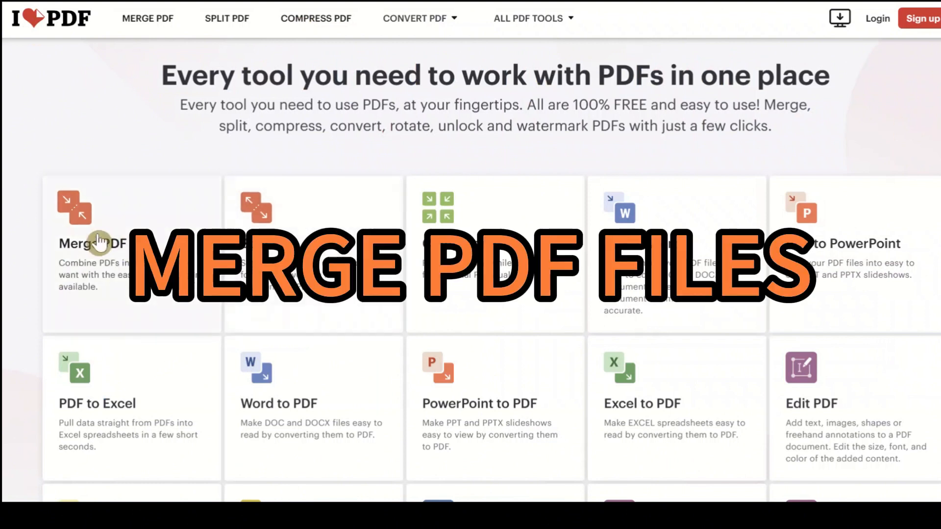
# Switch to iLovePDF's Merge PDF tool and load Test_orem_ipsum (1).pdf and Test_orem_ipsum.pdf
pyautogui.click(84, 214)
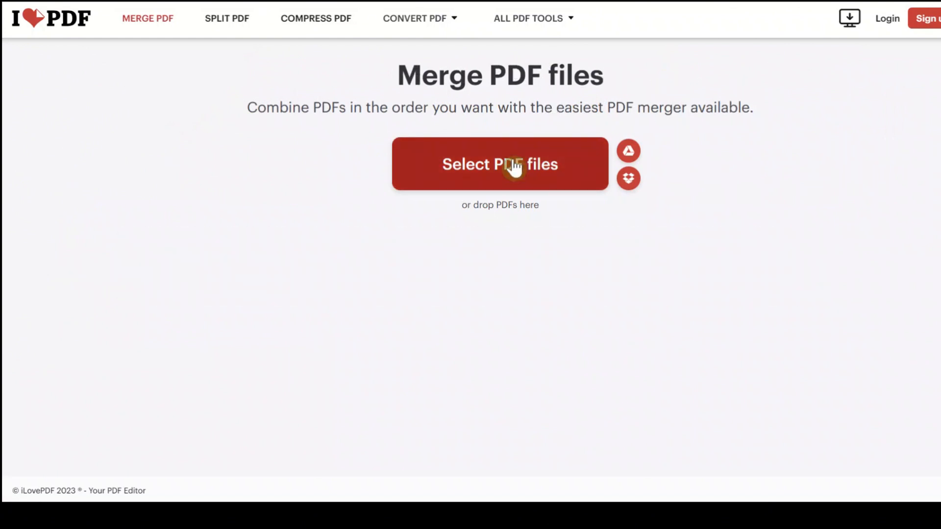
pyautogui.click(512, 162)
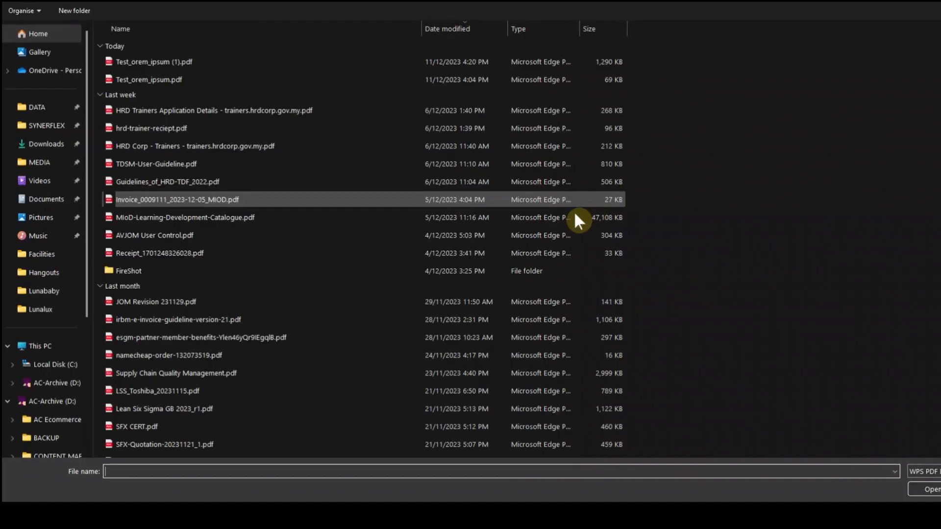
pyautogui.click(304, 66)
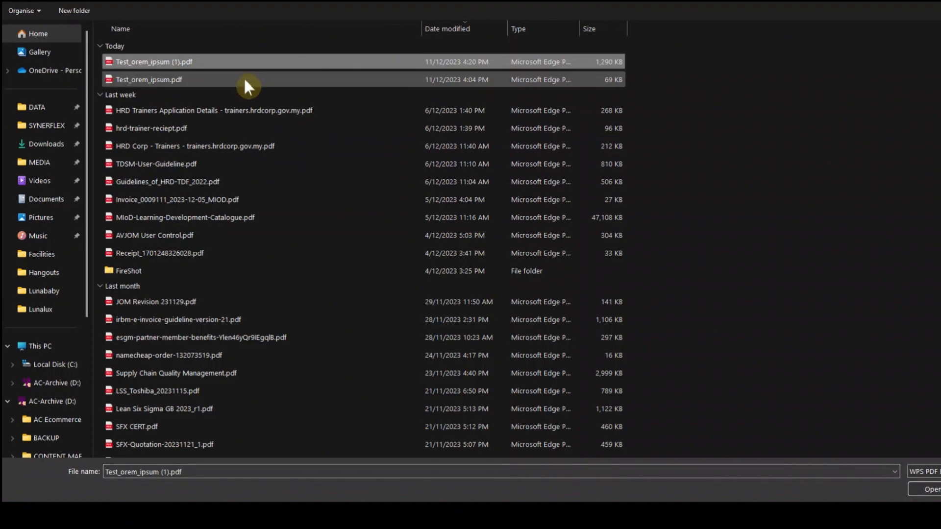
pyautogui.keyDown('ctrl'); pyautogui.click(243, 81); pyautogui.keyUp('ctrl')
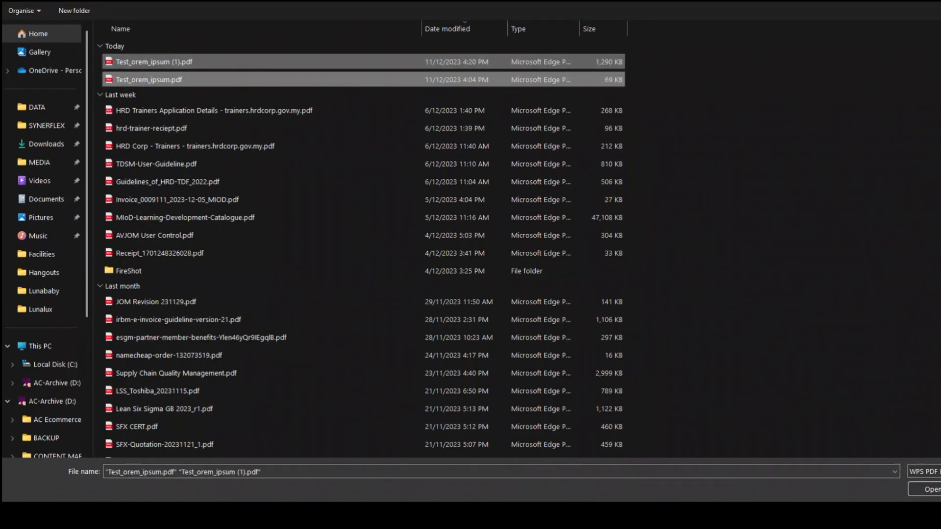
pyautogui.click(934, 490)
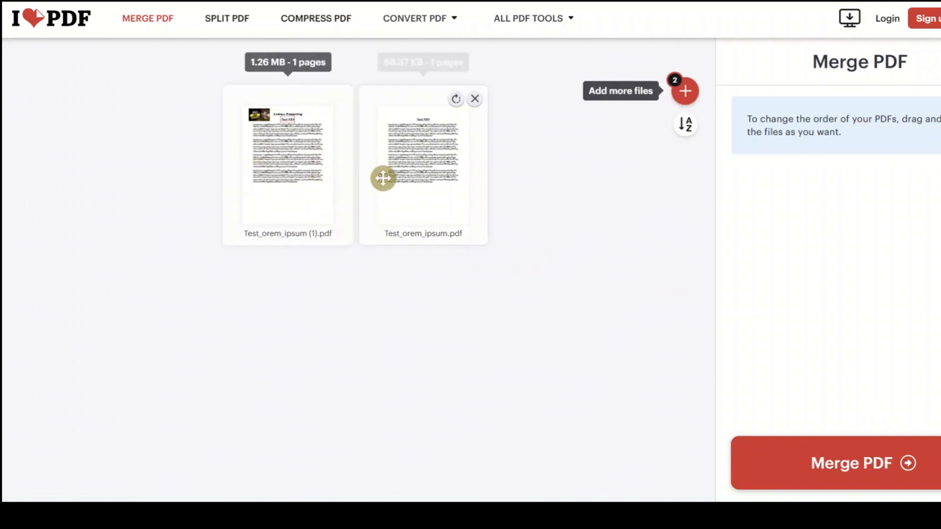
# Reorder the files for merging so Test_orem_ipsum.pdf comes before Test_orem_ipsum (1).pdf
pyautogui.moveTo(398, 181); pyautogui.dragTo(234, 163)
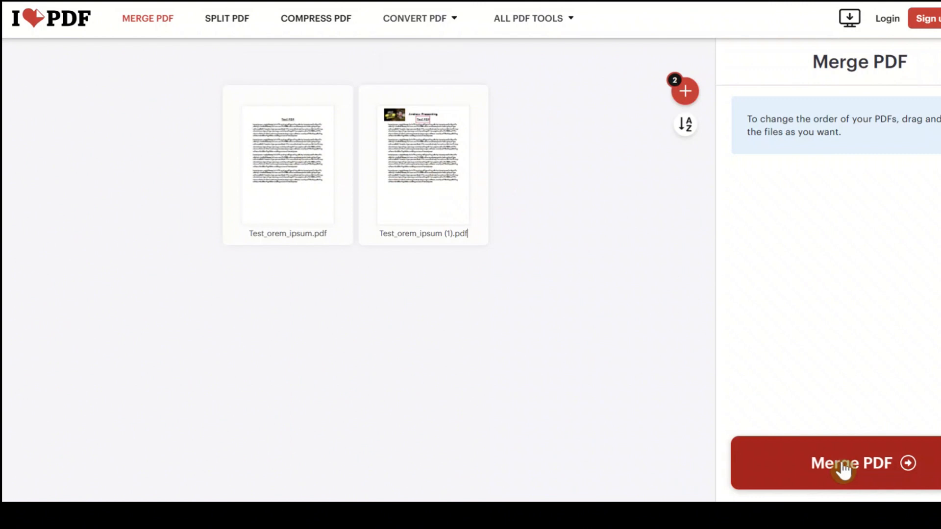
# Return to the iLovePDF home page and look through the overview of available PDF tools
pyautogui.click(81, 29)
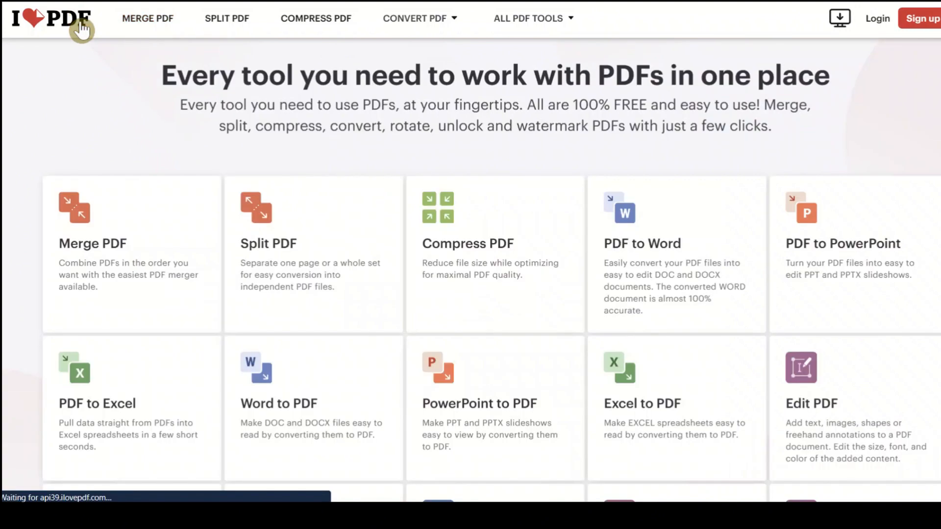
pyautogui.scroll(-5, 503, 273)
pyautogui.scroll(-5, 505, 273)
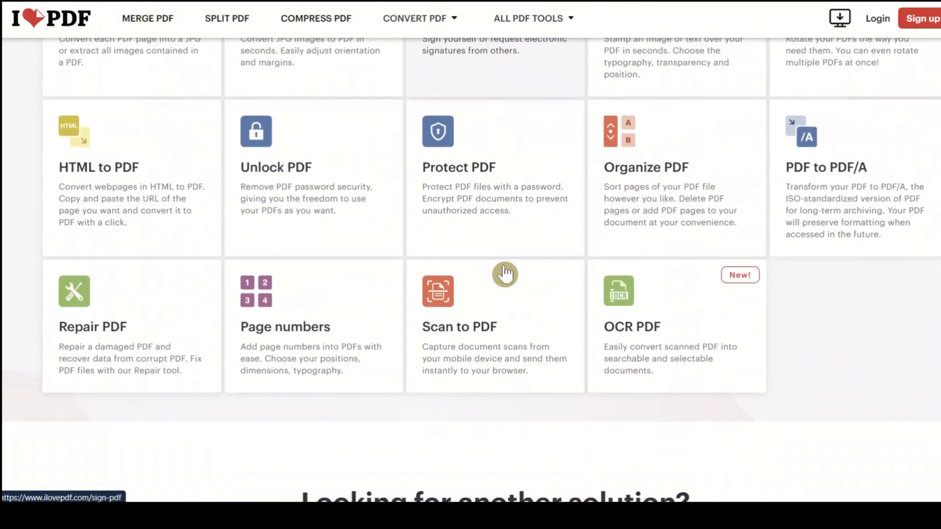
pyautogui.scroll(9, 505, 273)
pyautogui.scroll(2, 504, 272)
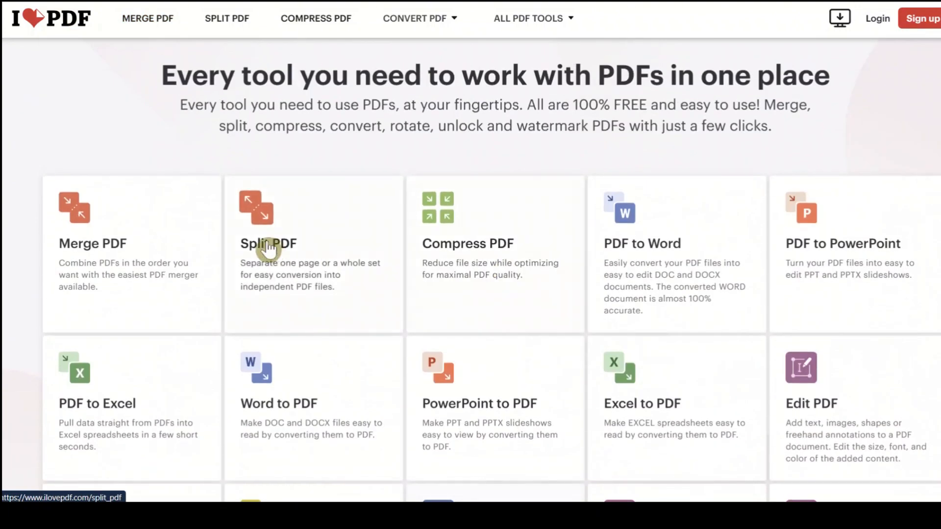
pyautogui.scroll(-6, 498, 294)
pyautogui.scroll(3, 498, 294)
pyautogui.scroll(1, 498, 294)
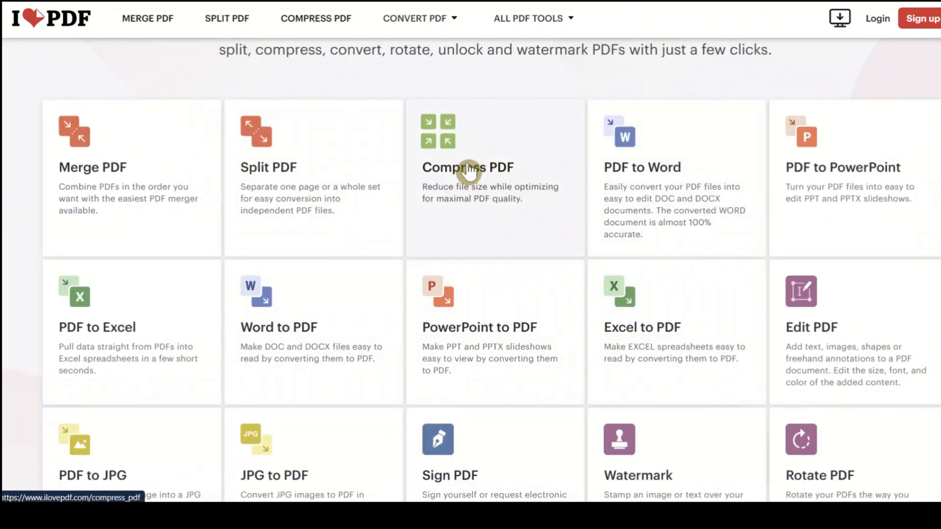
# Open the Compress PDF tool and load Test_orem_ipsum (1).pdf into it
pyautogui.click(468, 171)
pyautogui.click(468, 172)
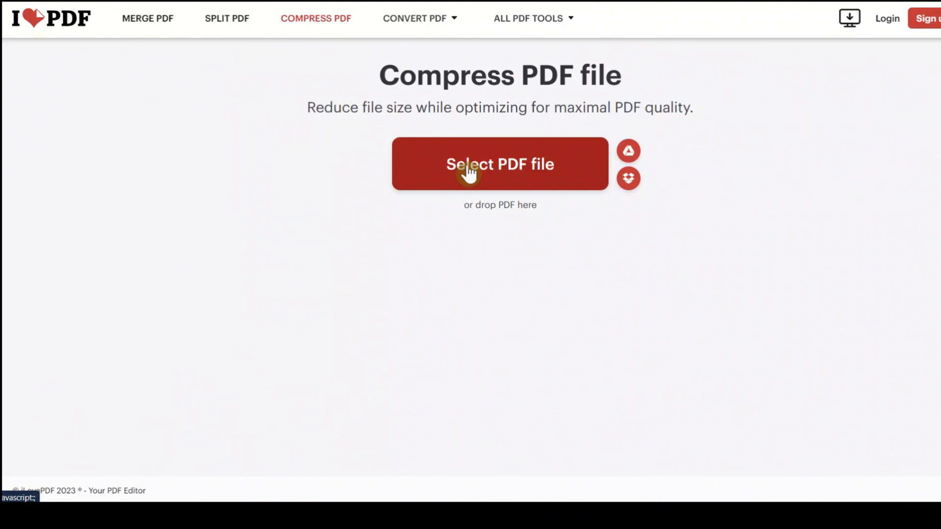
pyautogui.click(496, 170)
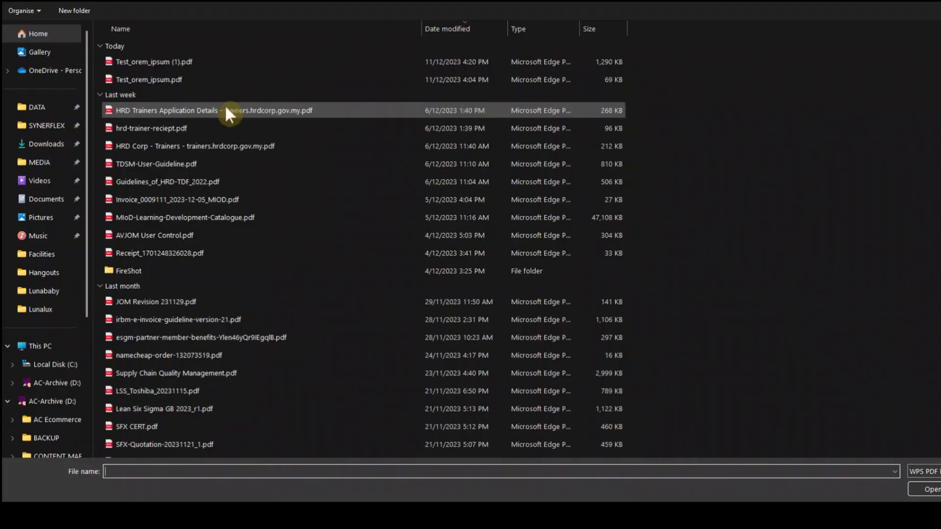
pyautogui.click(184, 60)
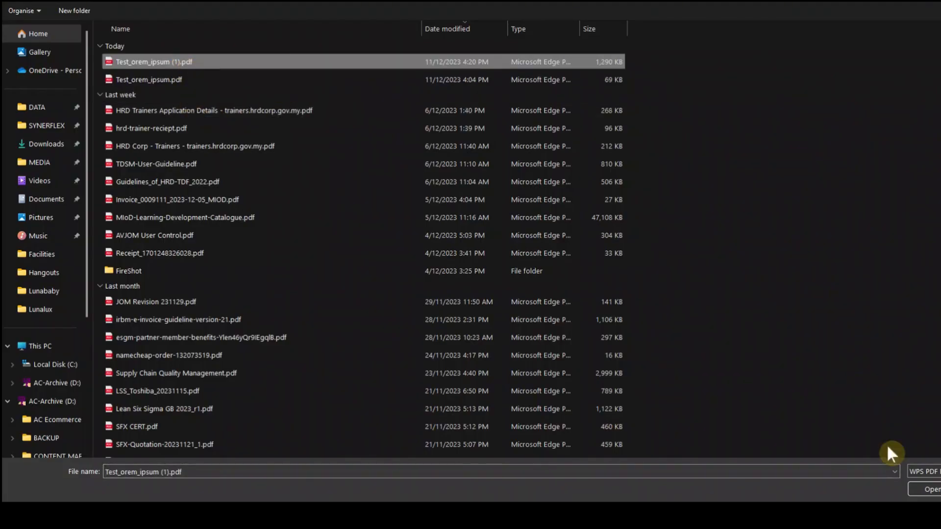
pyautogui.click(924, 488)
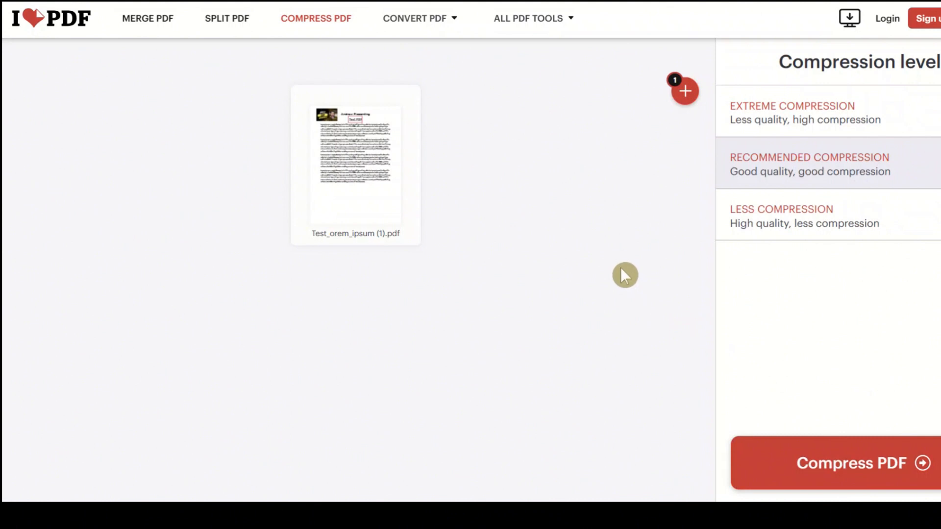
# Go back to the iLovePDF home page and examine the remaining tools at the end of the overview
pyautogui.click(76, 27)
pyautogui.scroll(-10, 577, 258)
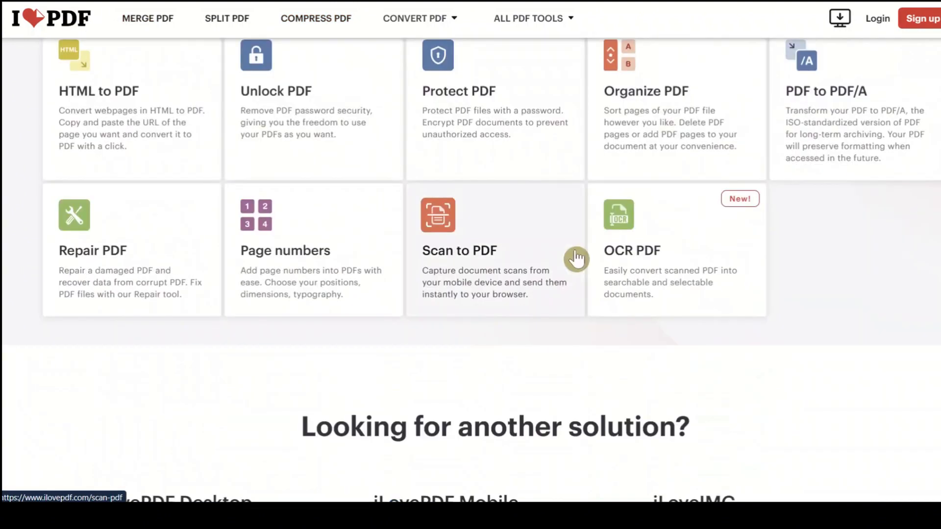